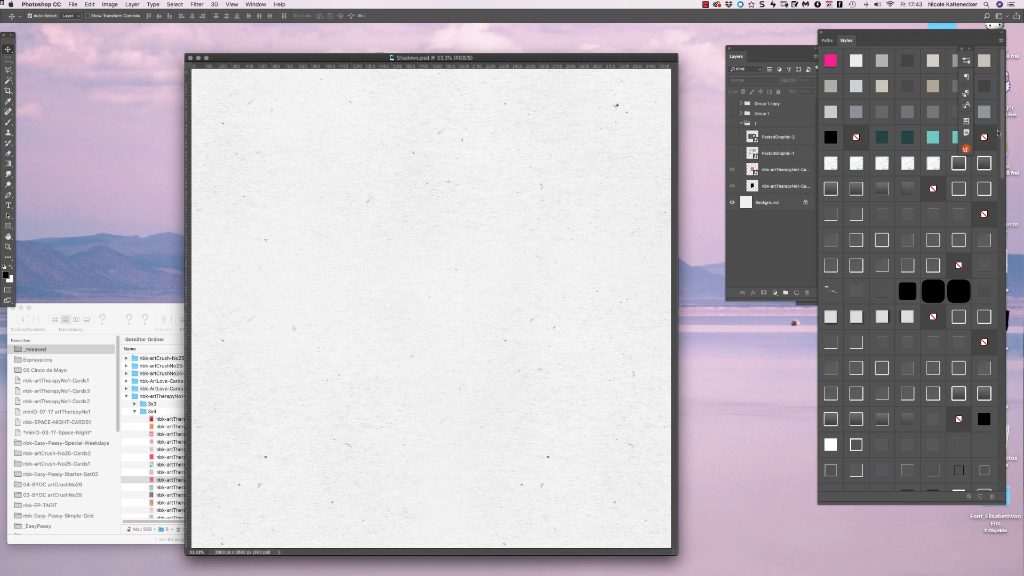
# Show group 1 and hide the existing black shadow layer beneath its pink card.
pyautogui.scroll(-20, 834, 213)
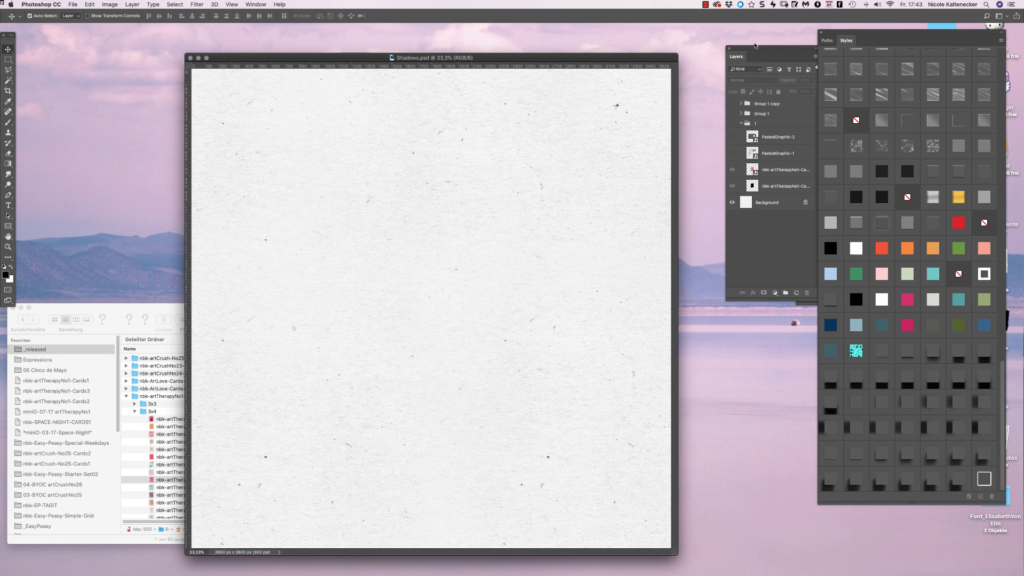
pyautogui.moveTo(755, 46); pyautogui.dragTo(721, 59)
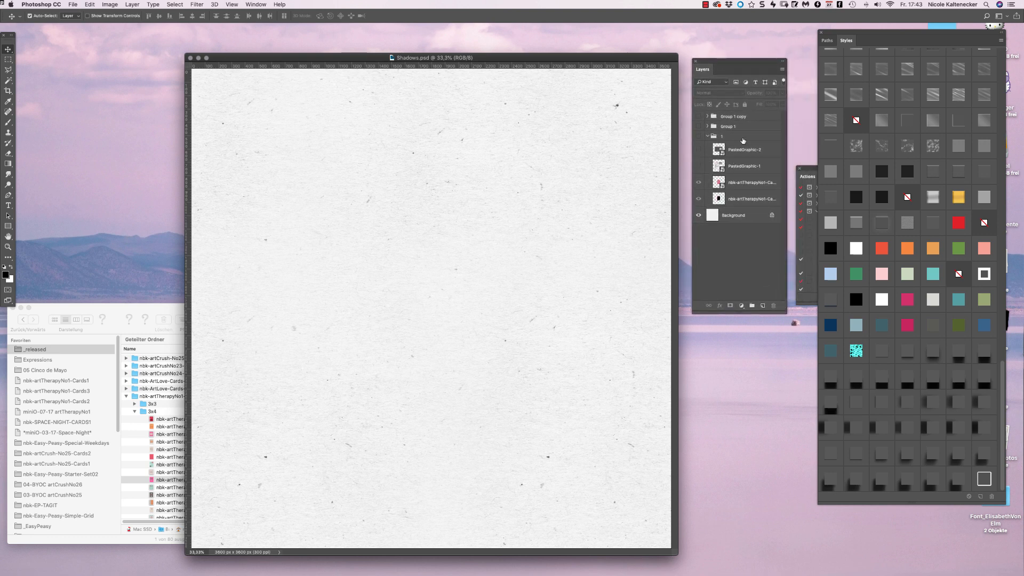
pyautogui.click(743, 141)
pyautogui.click(698, 136)
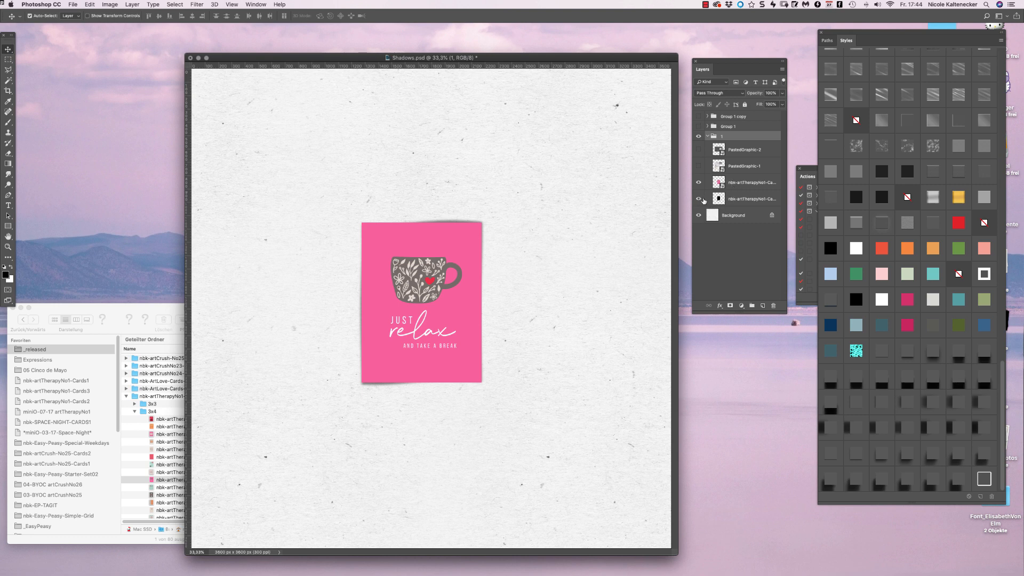
pyautogui.click(698, 199)
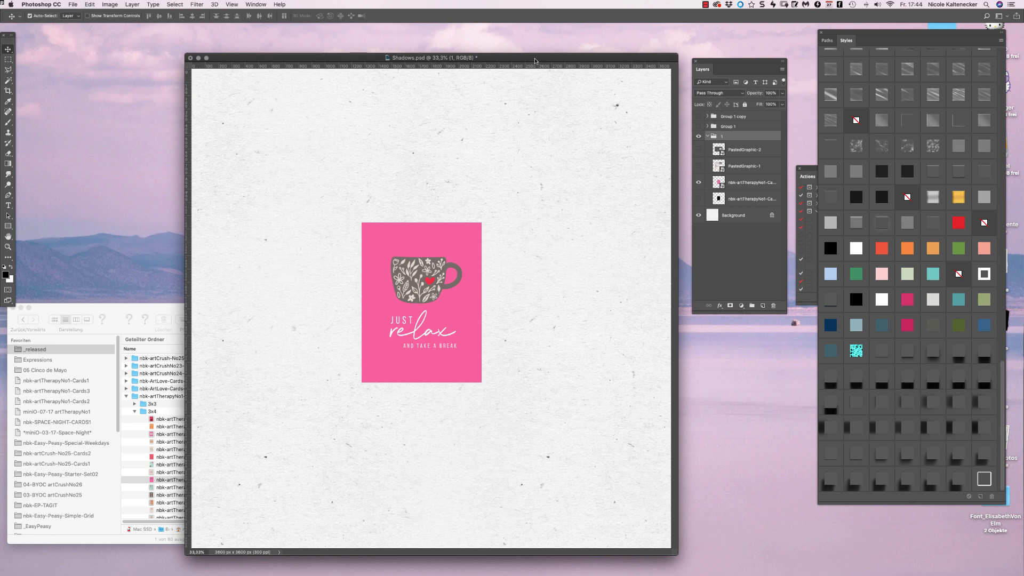
pyautogui.moveTo(534, 60); pyautogui.dragTo(535, 60)
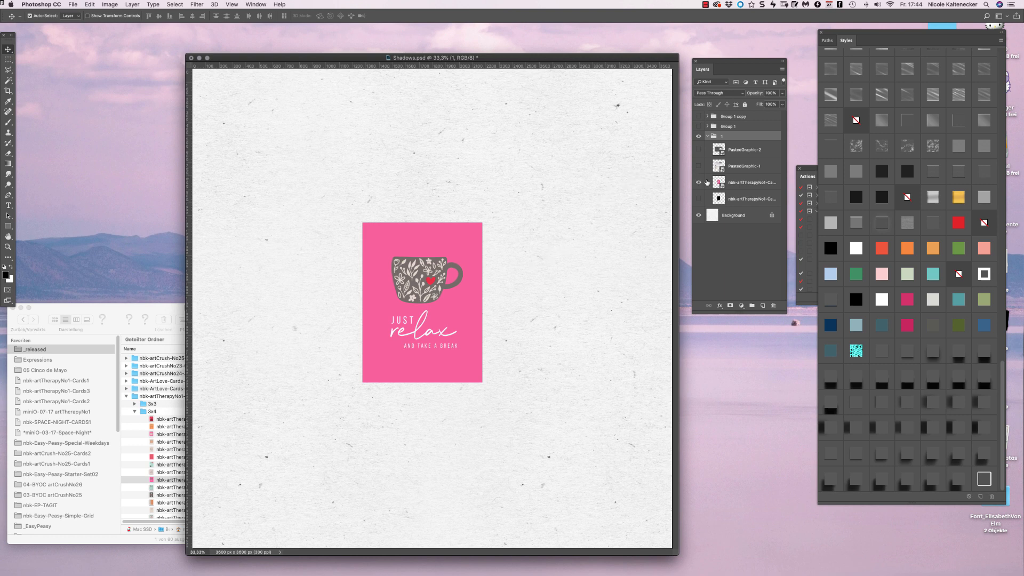
# Duplicate the pink card layer inside group 1.
pyautogui.click(749, 183)
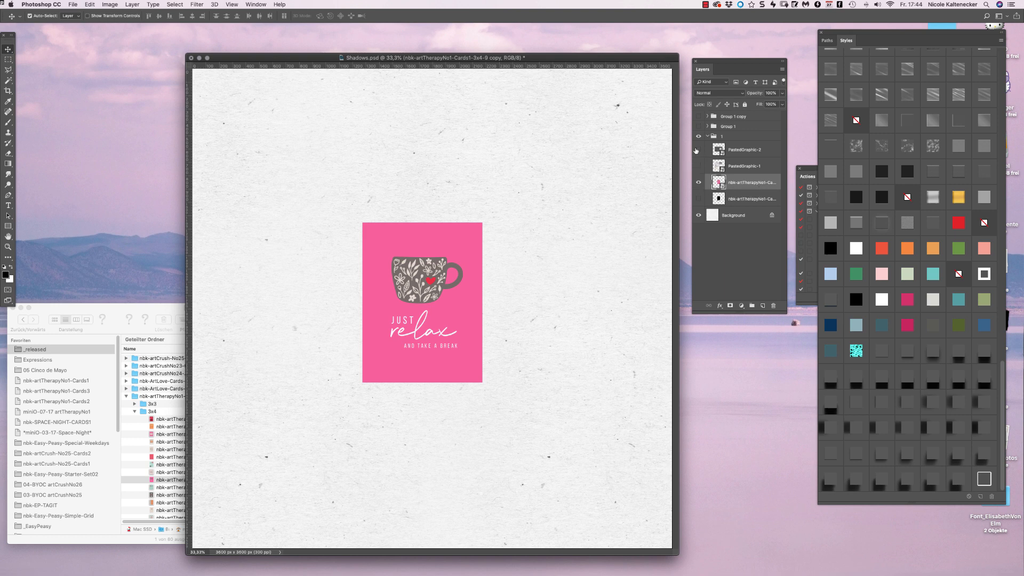
pyautogui.rightClick(750, 183)
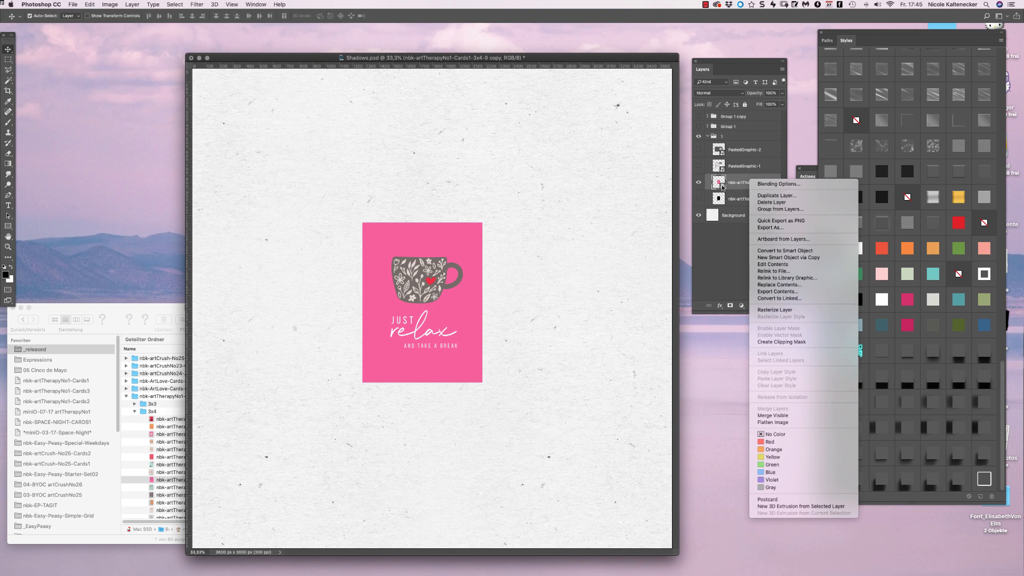
pyautogui.click(799, 36)
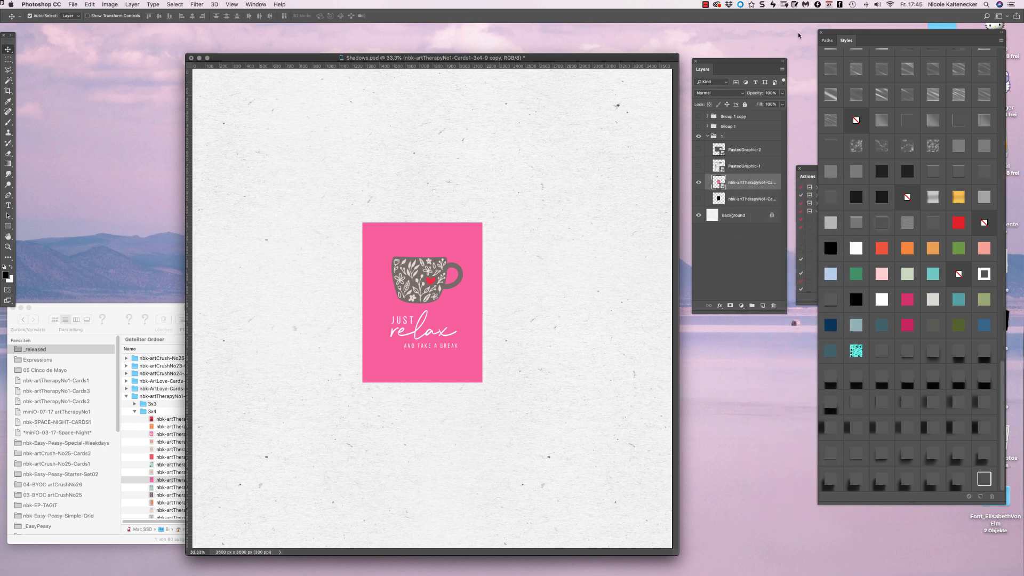
pyautogui.press('super+j')
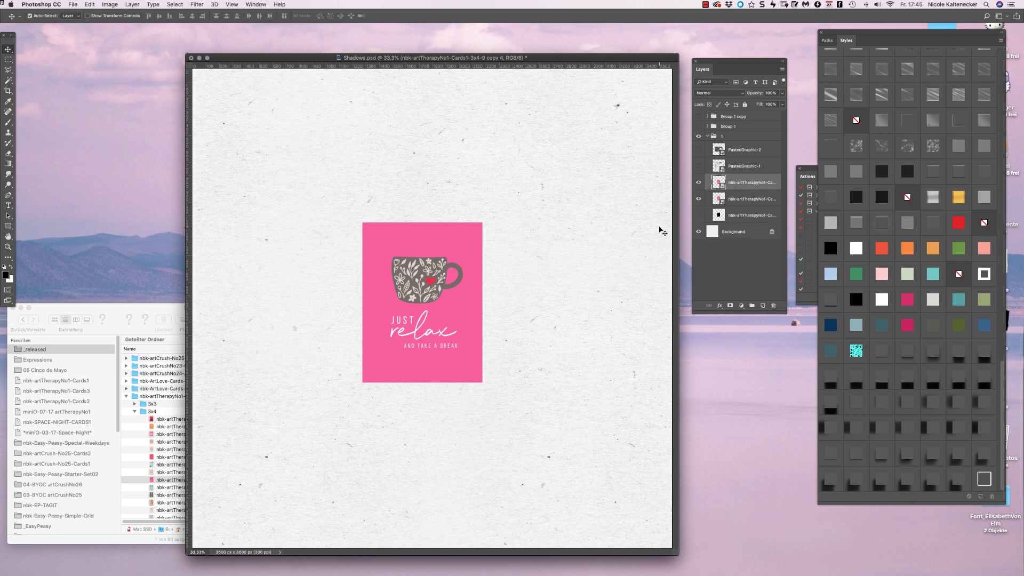
# Rasterize the lower of the two pink card layers in group 1.
pyautogui.rightClick(747, 198)
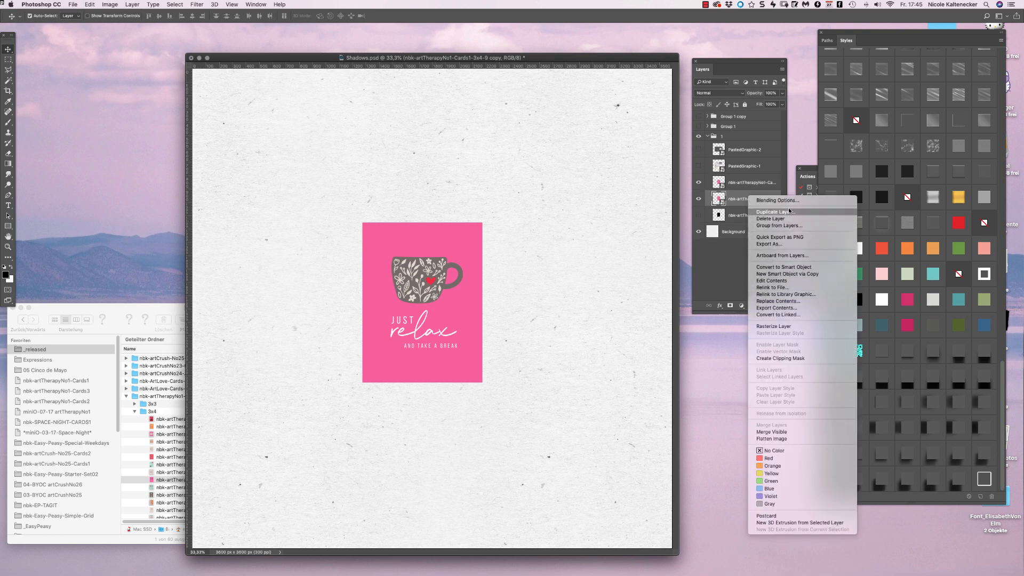
pyautogui.click(721, 272)
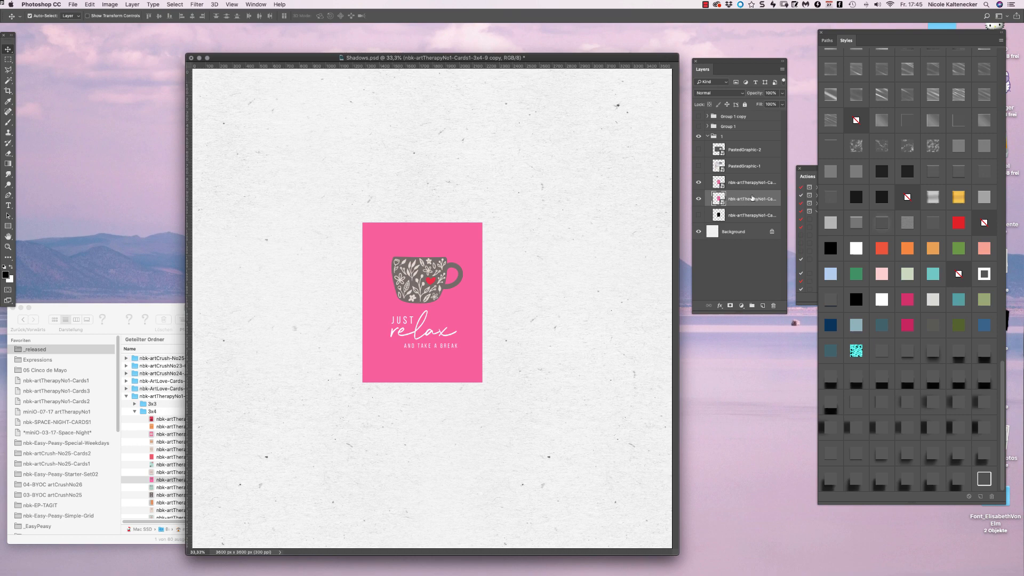
pyautogui.rightClick(744, 199)
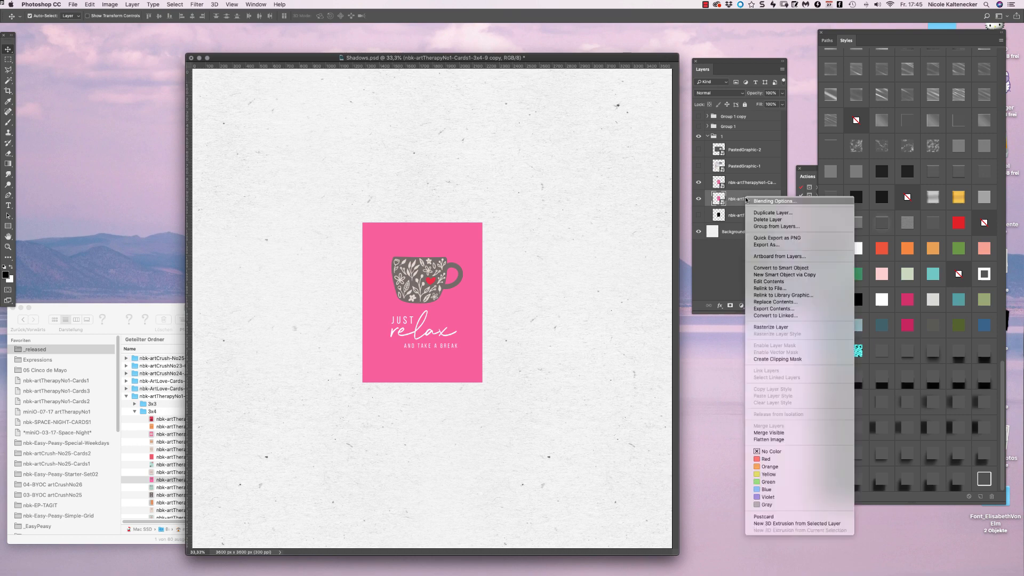
pyautogui.click(736, 201)
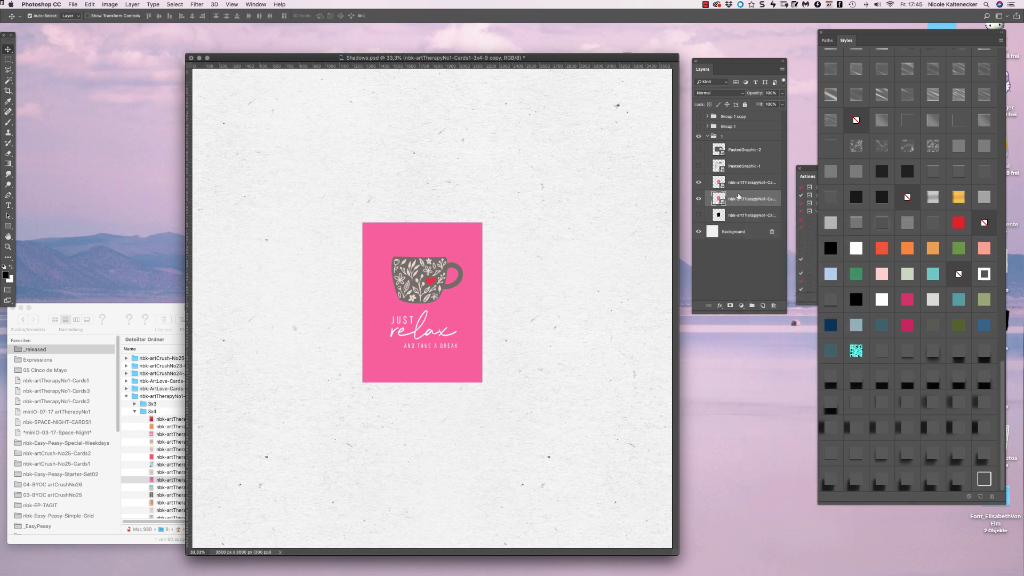
pyautogui.rightClick(745, 198)
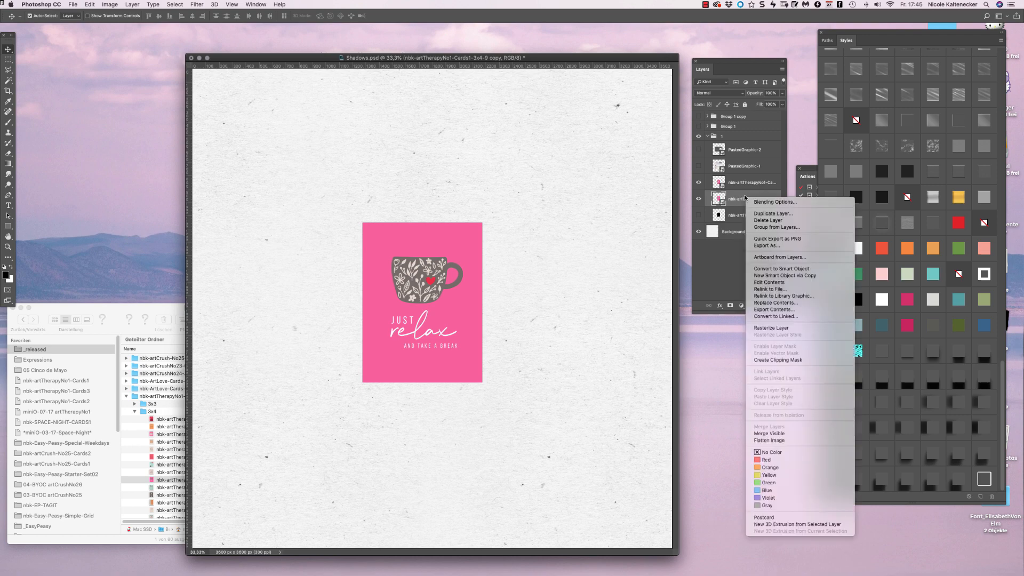
pyautogui.click(791, 327)
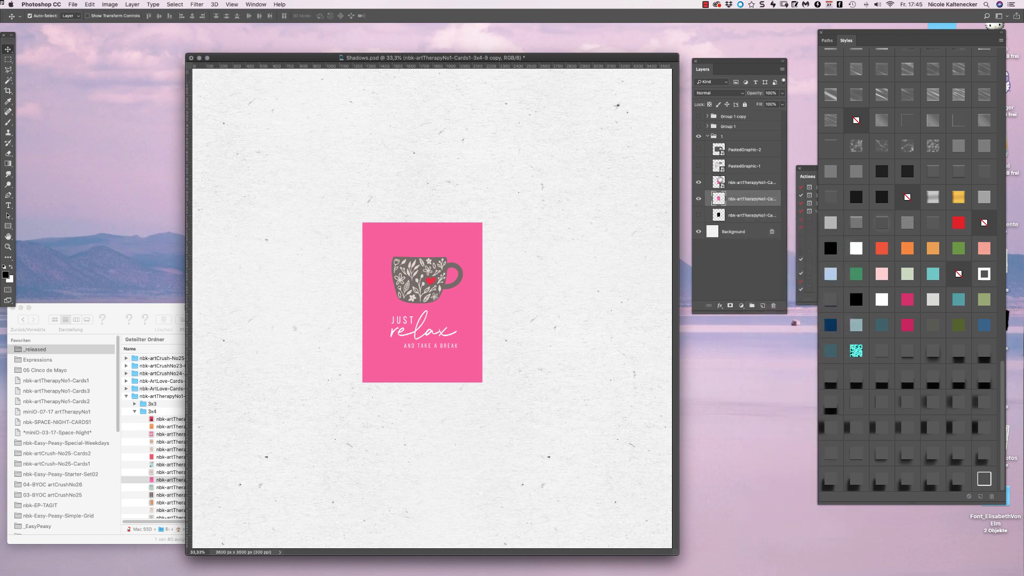
# Hide the upper pink card layer and select the pixels of the rasterized copy below it.
pyautogui.click(698, 182)
pyautogui.rightClick(717, 200)
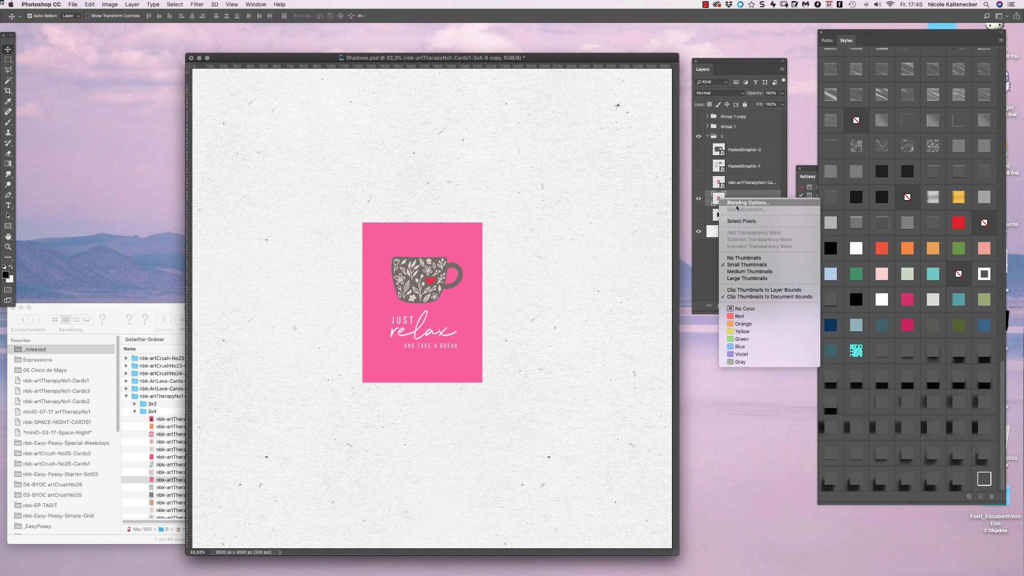
pyautogui.press('Escape')
pyautogui.rightClick(720, 202)
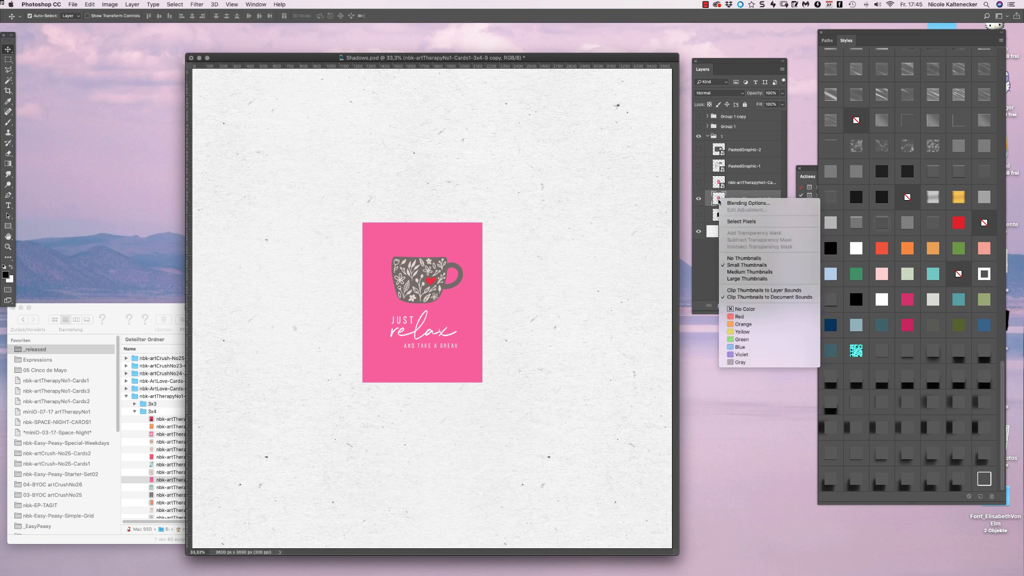
pyautogui.click(735, 223)
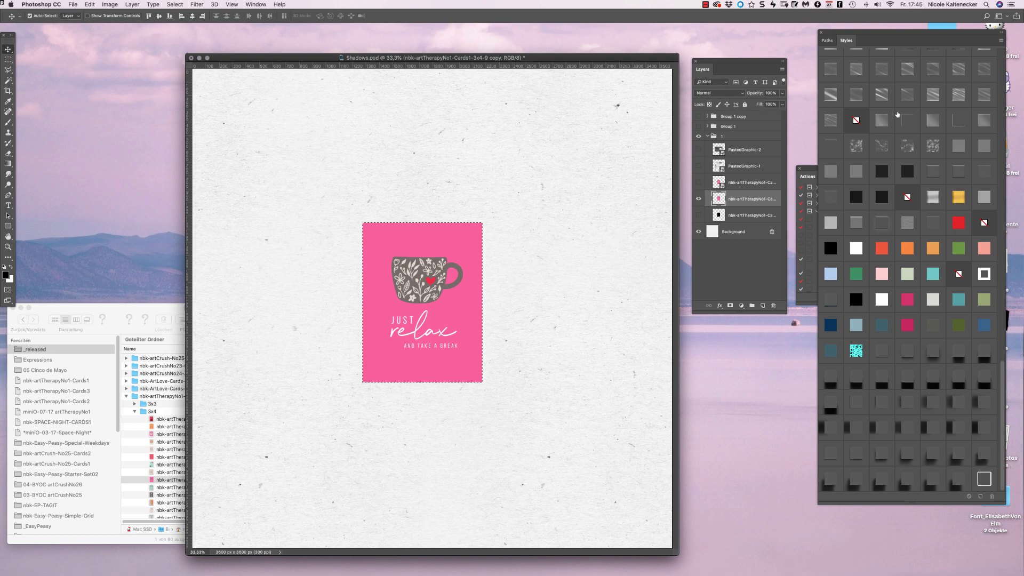
# Fill the selected card shape with black (000000) as the foreground color, then clear the selection.
pyautogui.click(7, 275)
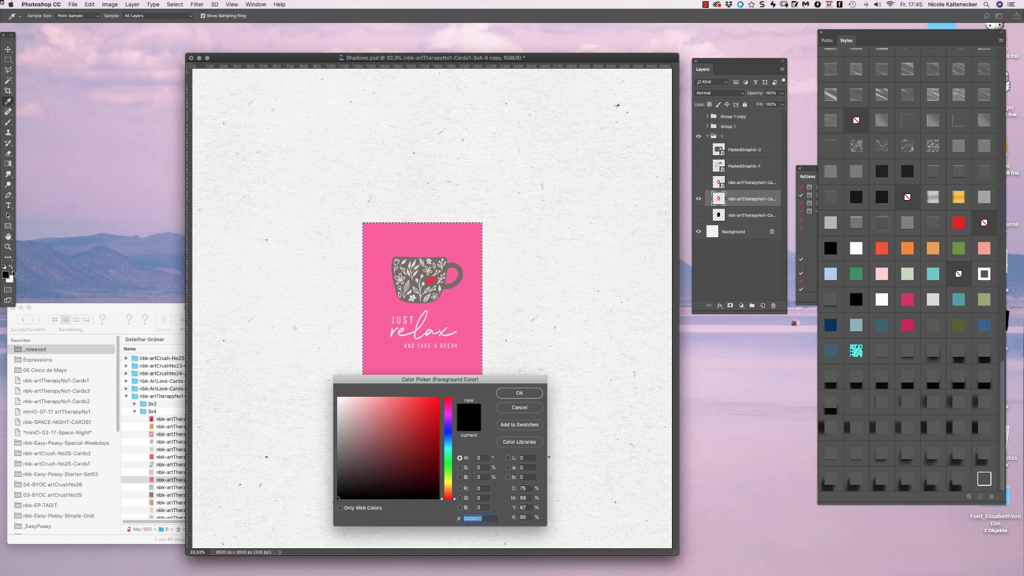
pyautogui.press('BackSpace')
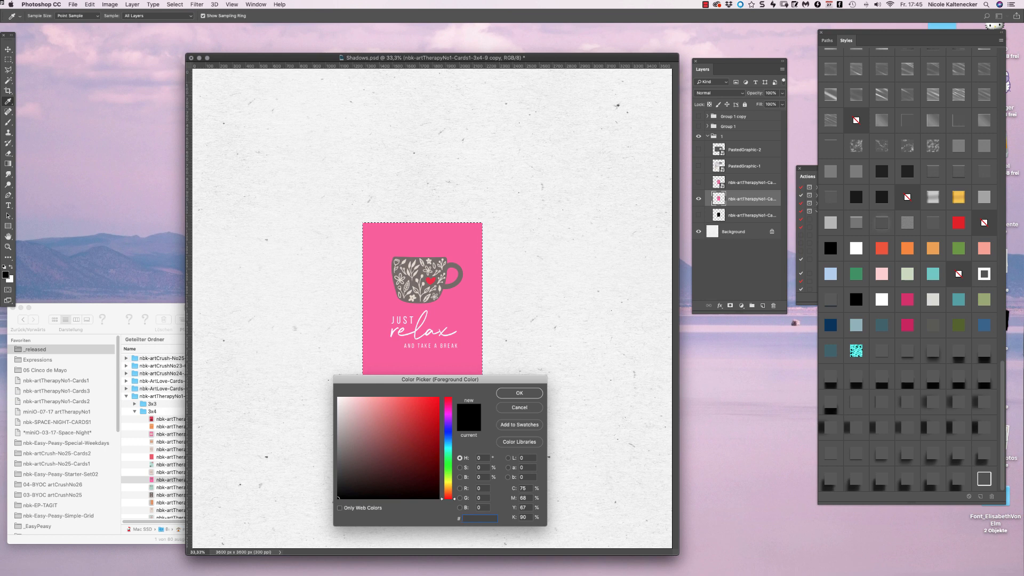
pyautogui.press('Return')
pyautogui.hotkey('alt', 'BackSpace')
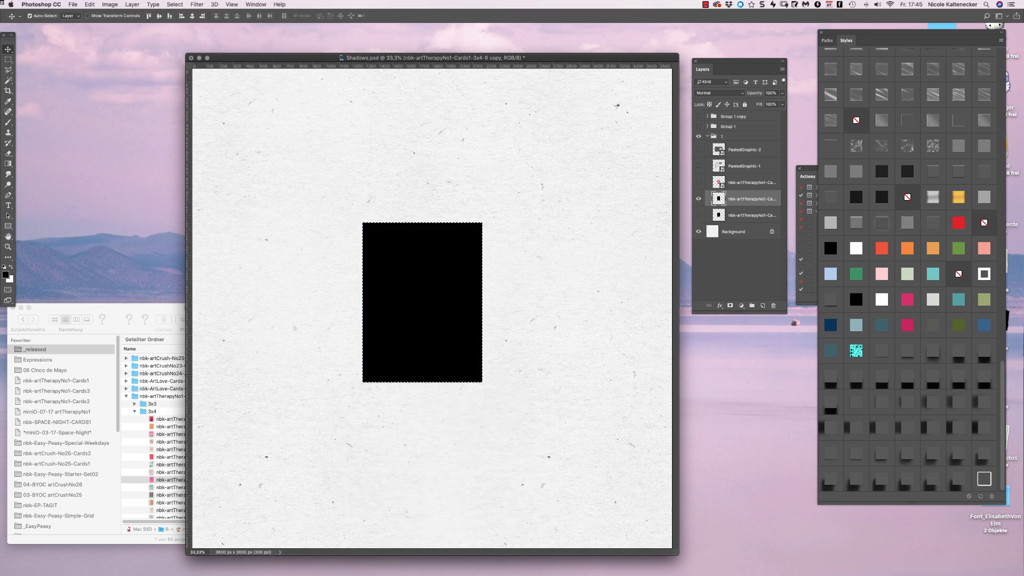
pyautogui.press('super+d')
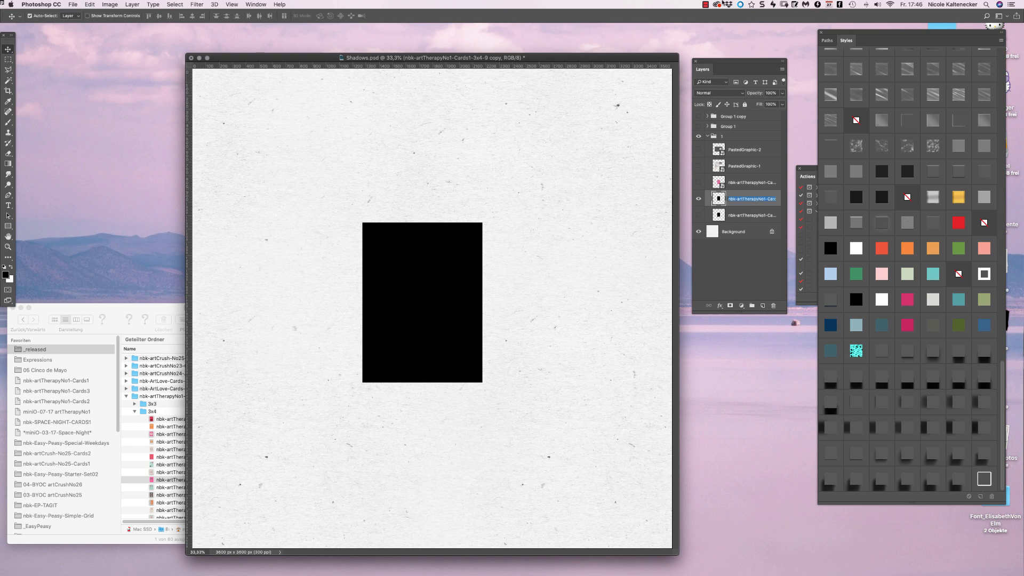
# Rename the black-filled layer as shadow and delete the old shadow layer directly beneath it.
pyautogui.doubleClick(757, 199)
pyautogui.write('shadow')
pyautogui.press('Return')
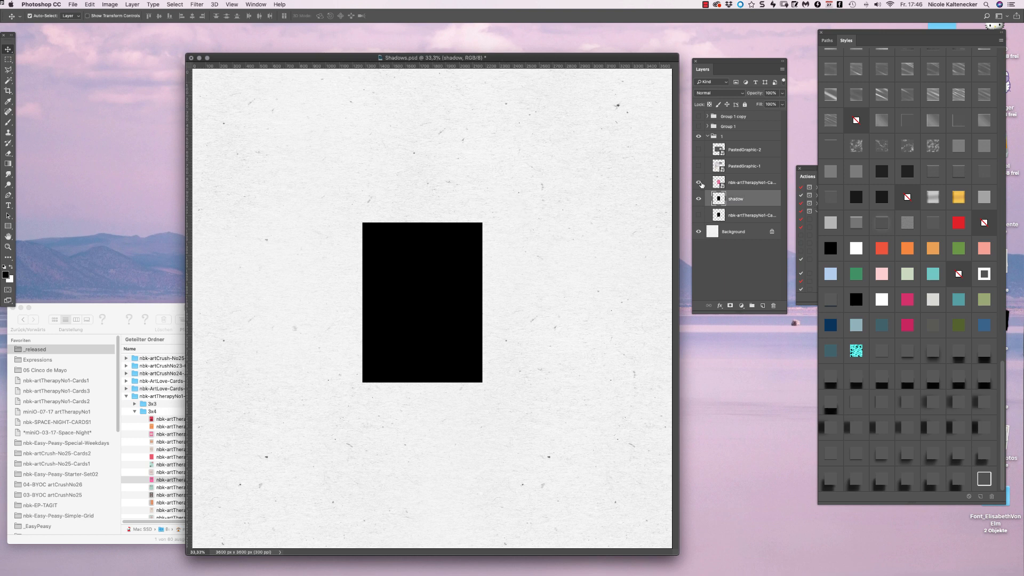
pyautogui.click(699, 183)
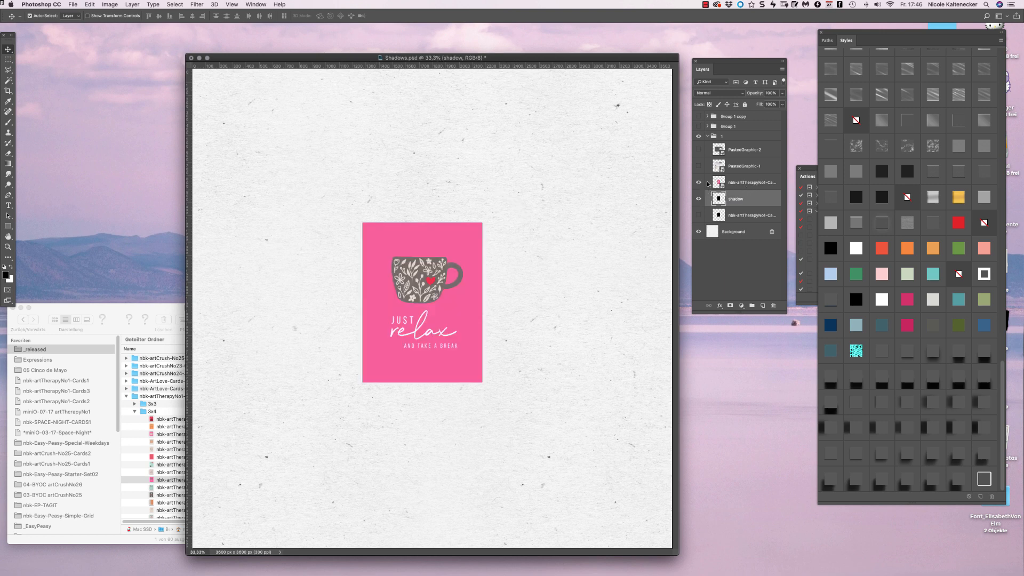
pyautogui.click(699, 182)
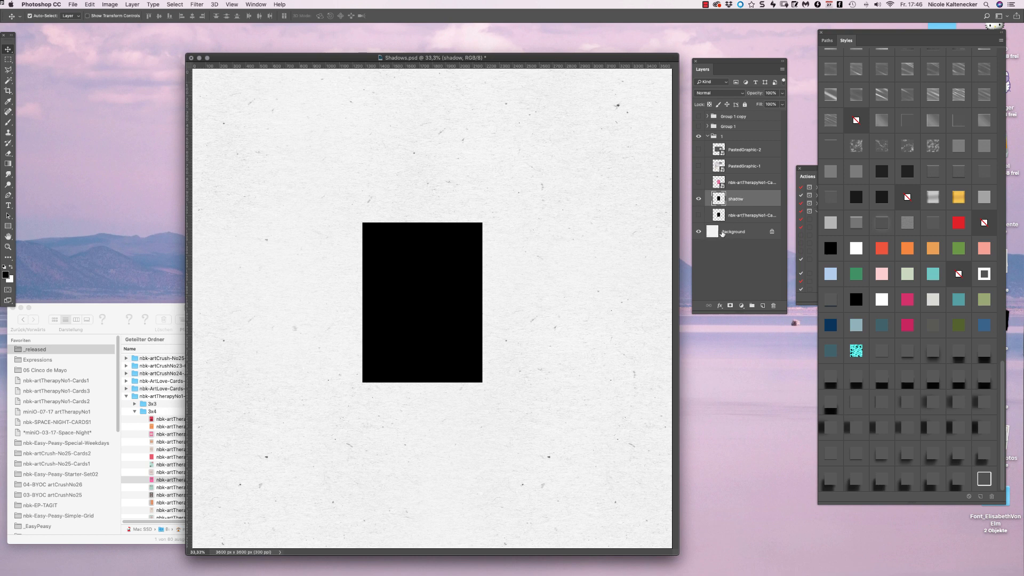
pyautogui.click(748, 214)
pyautogui.press('Delete')
# Show the PastedGraphic-2 settings image, positioned on the upper part of the canvas, with its layer directly above the shadow layer.
pyautogui.press('super+alt+f')
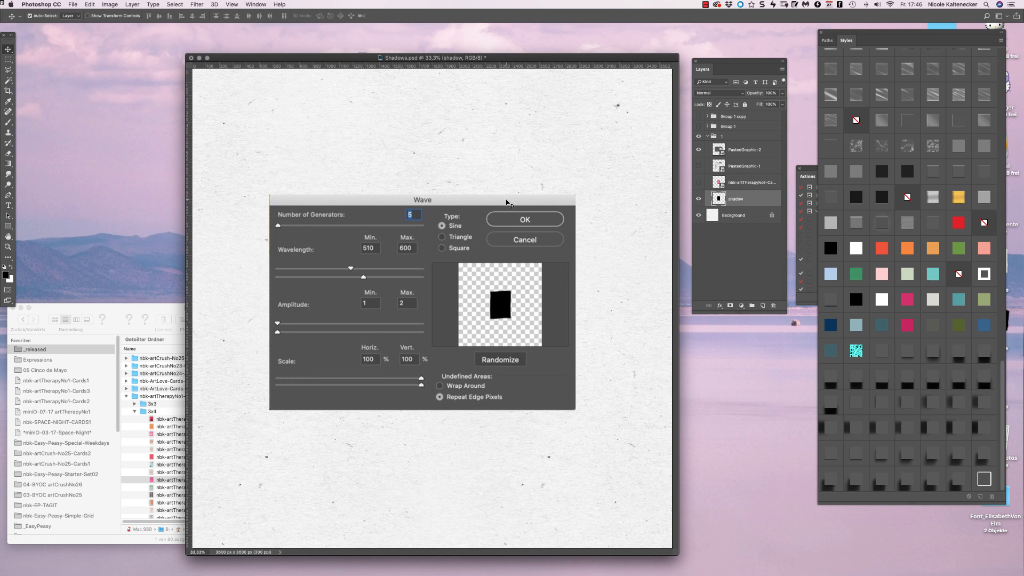
pyautogui.moveTo(506, 203); pyautogui.dragTo(555, 49)
pyautogui.click(174, 4)
pyautogui.click(365, 84)
pyautogui.moveTo(747, 150); pyautogui.dragTo(755, 206)
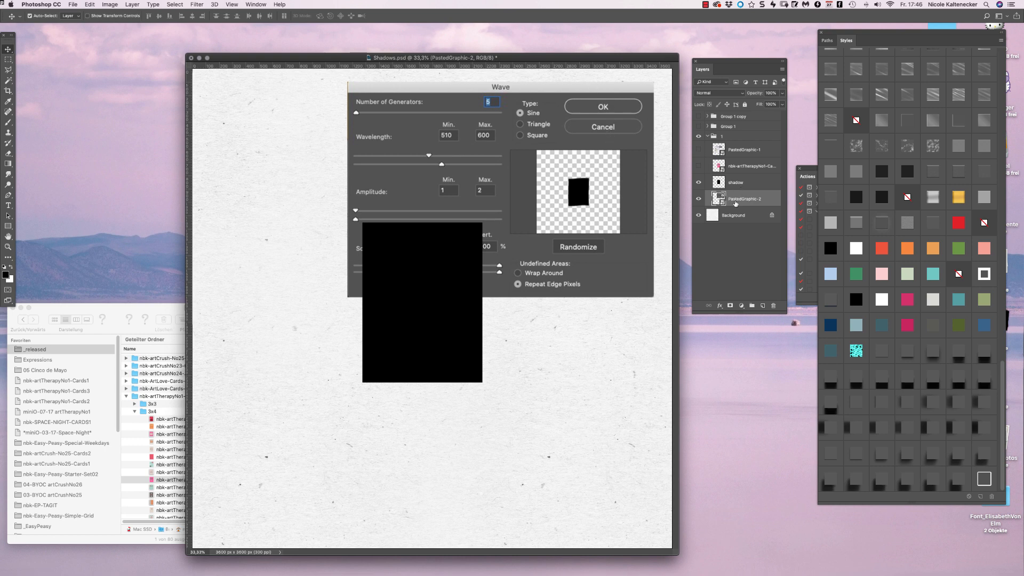
pyautogui.moveTo(736, 203); pyautogui.dragTo(740, 172)
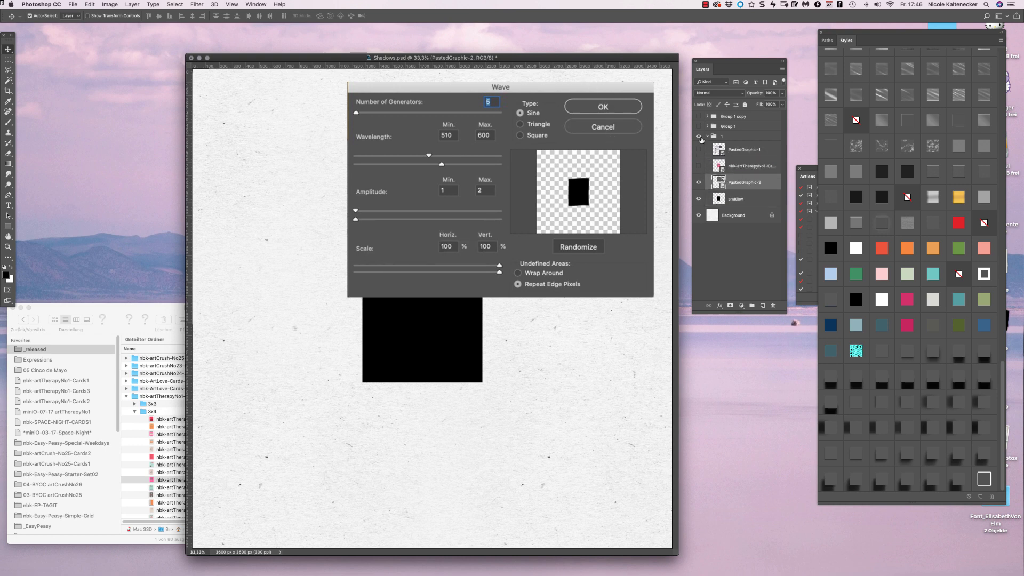
# Apply the Wave distortion filter to the shadow layer with 5 generators, wavelength 510–600, amplitude 1–2, 100% scale and Sine type.
pyautogui.click(715, 201)
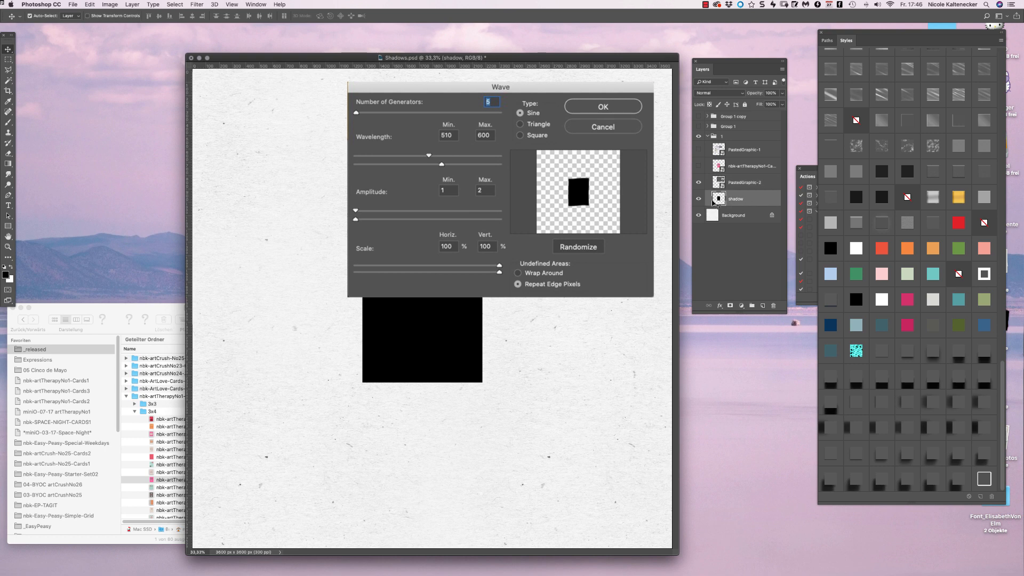
pyautogui.click(191, 3)
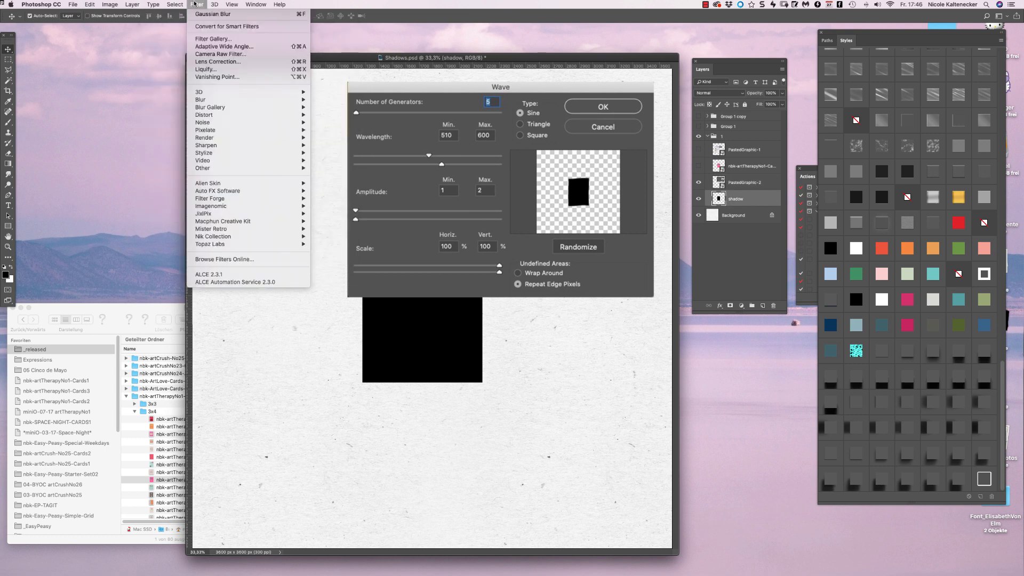
pyautogui.moveTo(258, 114)
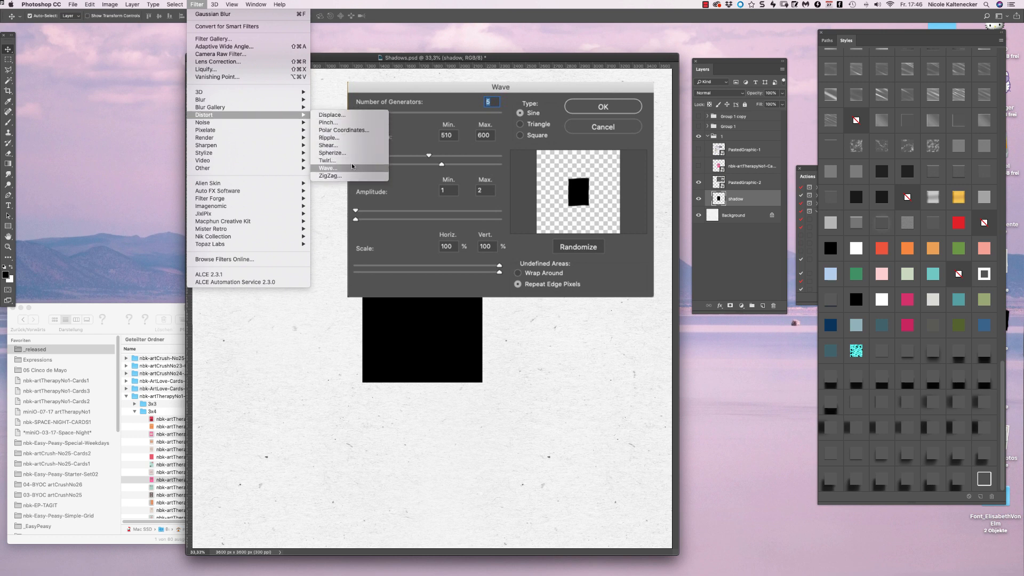
pyautogui.click(352, 169)
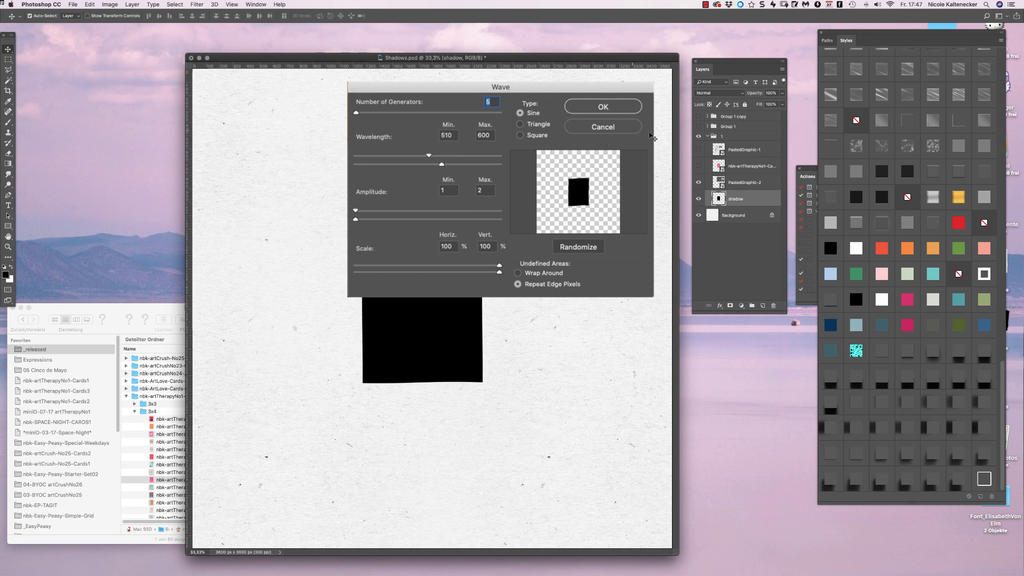
pyautogui.press('Return')
# Hide the PastedGraphic-2 settings image and undo the Wave distortion on the shadow layer.
pyautogui.click(698, 182)
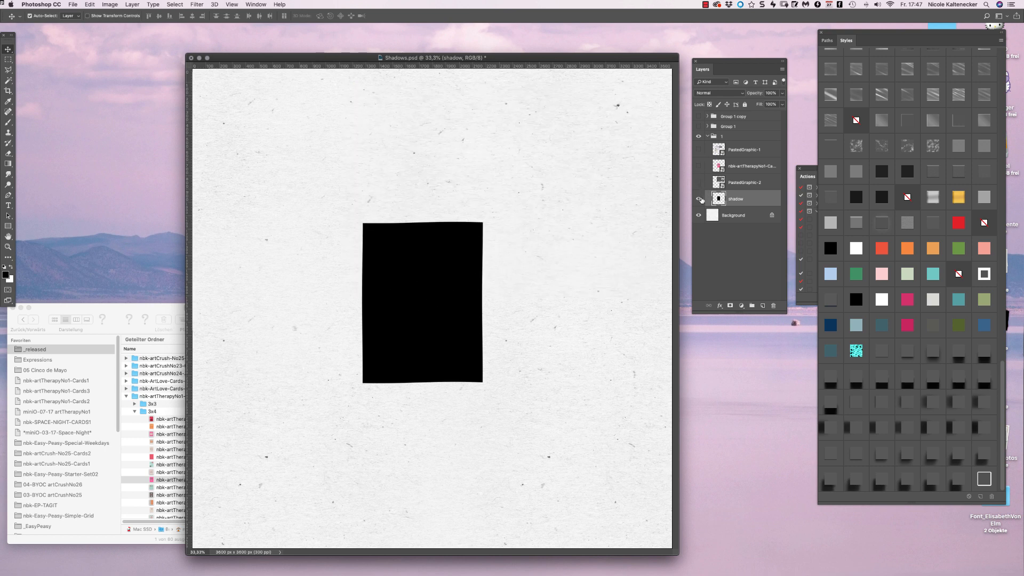
pyautogui.press('super')
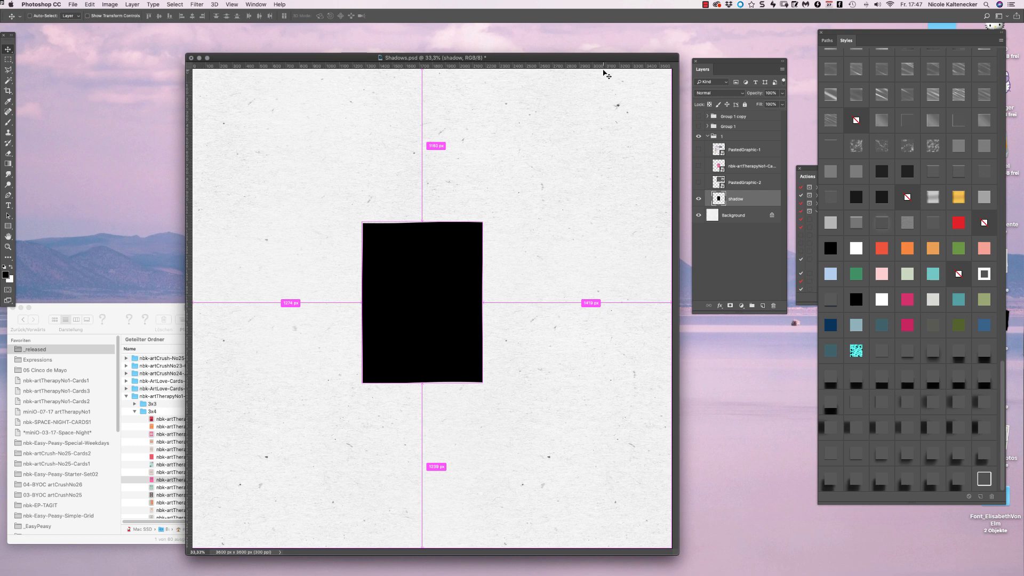
pyautogui.press('super+z')
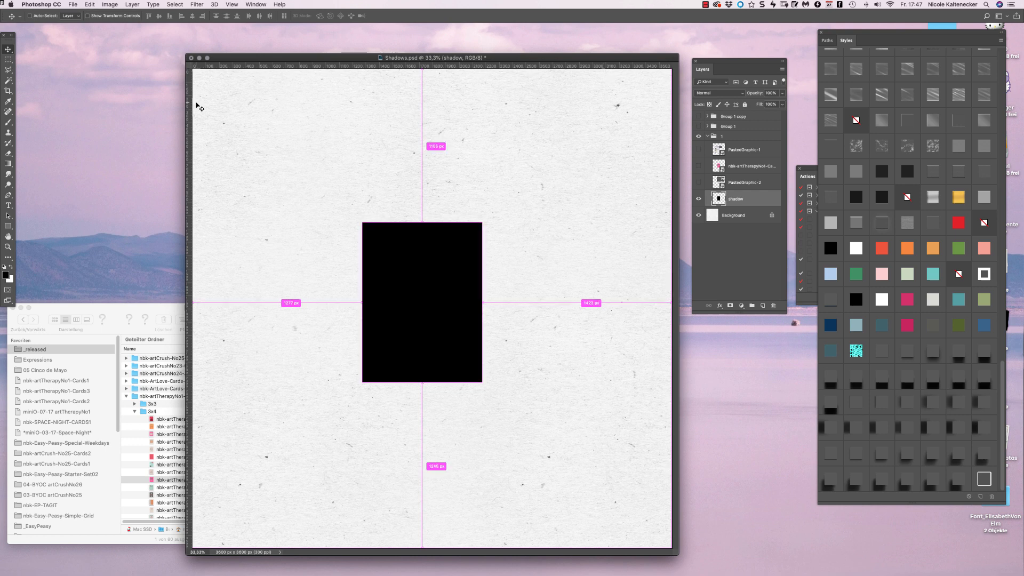
# Compare the shadow layer with and without the Wave distortion, leaving the distortion restored.
pyautogui.press('super+shift+z')
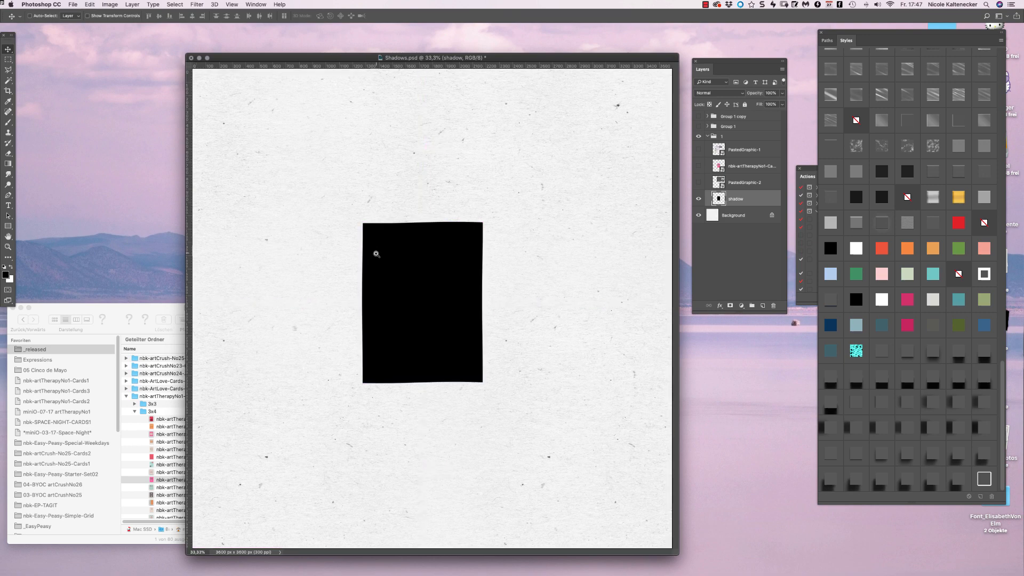
pyautogui.moveTo(373, 256); pyautogui.dragTo(407, 220)
pyautogui.press('super+z')
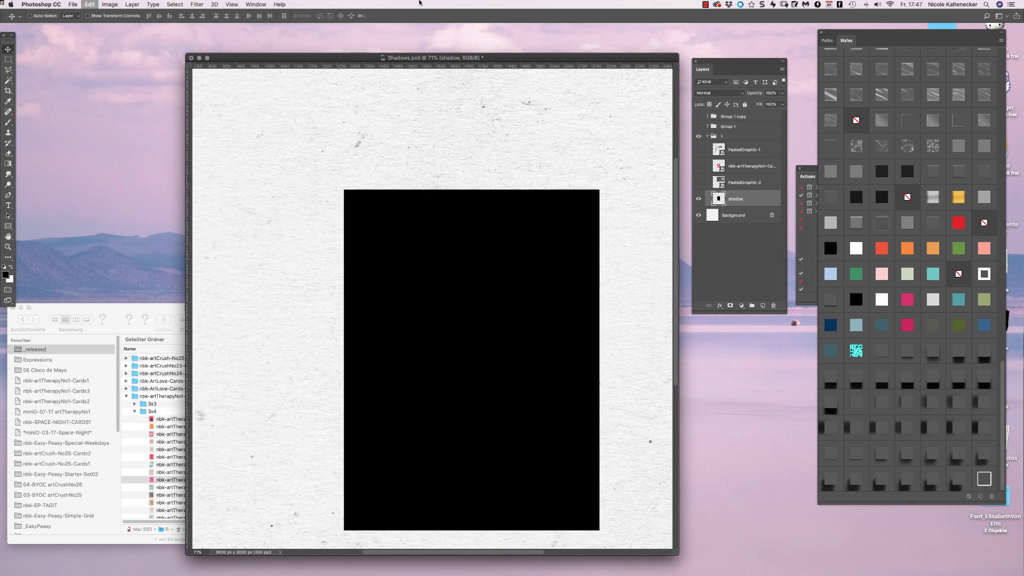
pyautogui.press('super+shift+z')
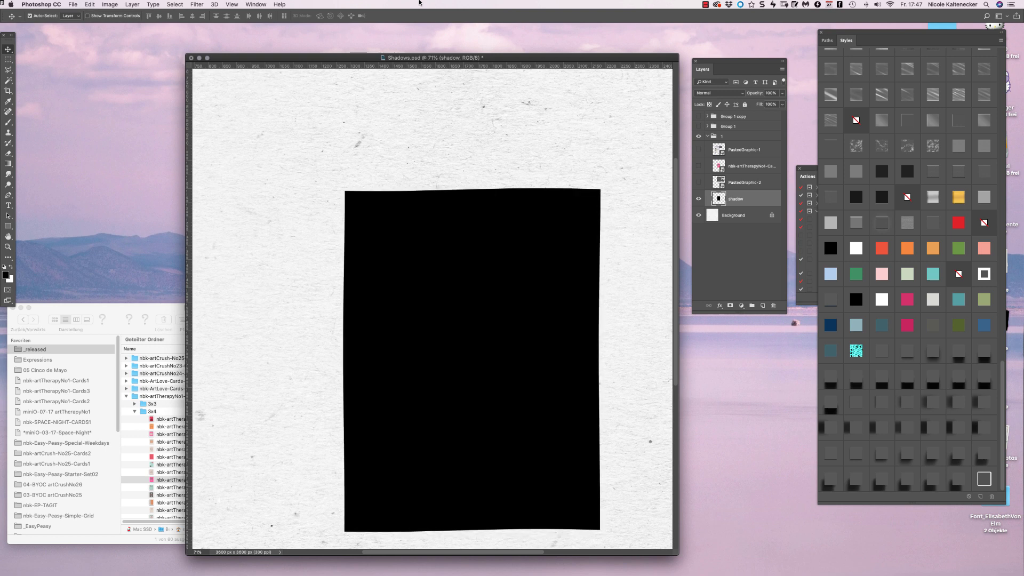
# Show the pink journaling card layer above the warped shadow and select it.
pyautogui.click(699, 166)
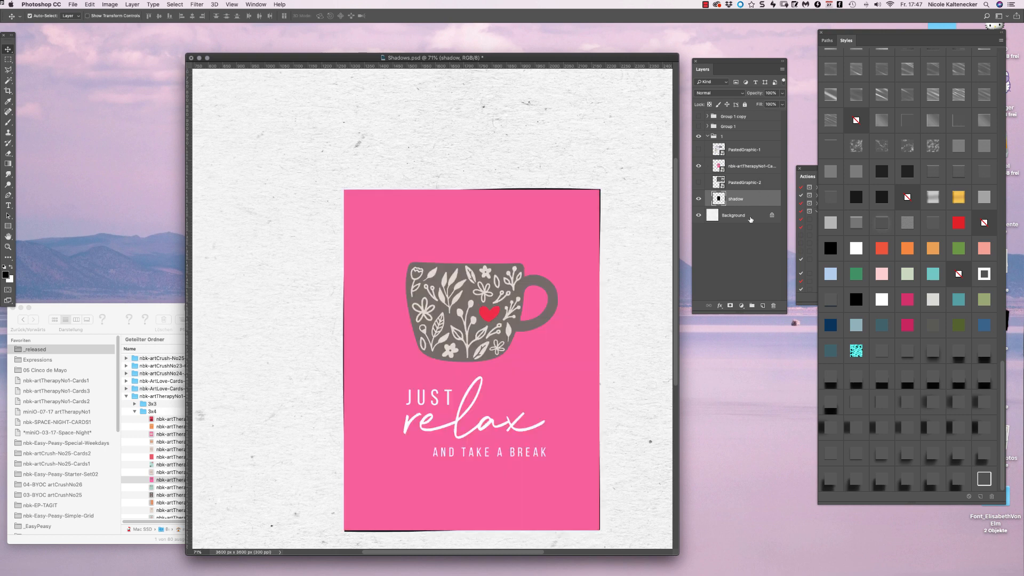
pyautogui.click(751, 166)
pyautogui.scroll(-5, 536, 277)
pyautogui.hscroll(3, 536, 278)
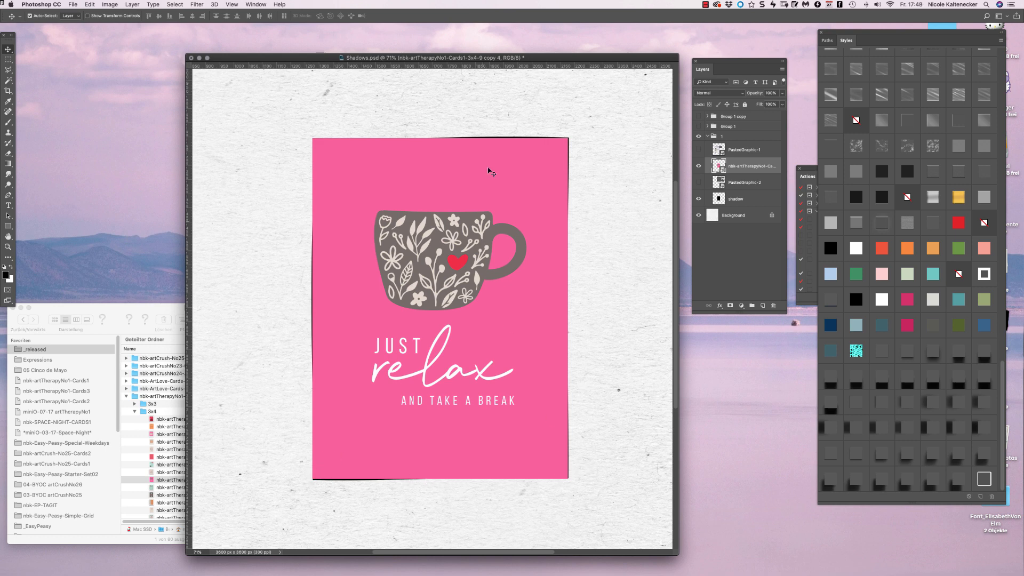
# Apply a Gaussian Blur with a reduced radius to the shadow layer to slightly soften its edges.
pyautogui.click(757, 205)
pyautogui.click(214, 4)
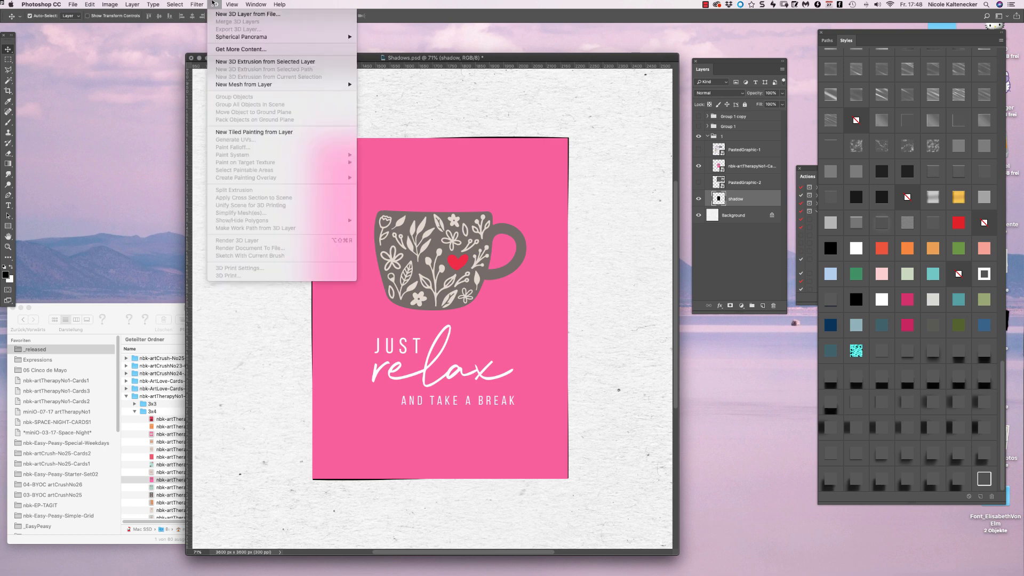
pyautogui.moveTo(196, 5)
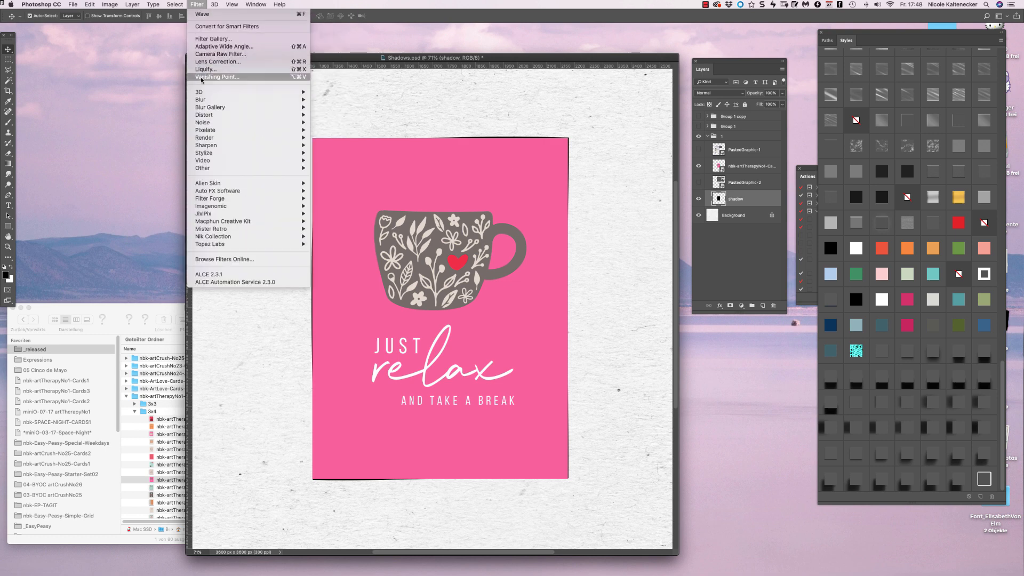
pyautogui.moveTo(262, 98)
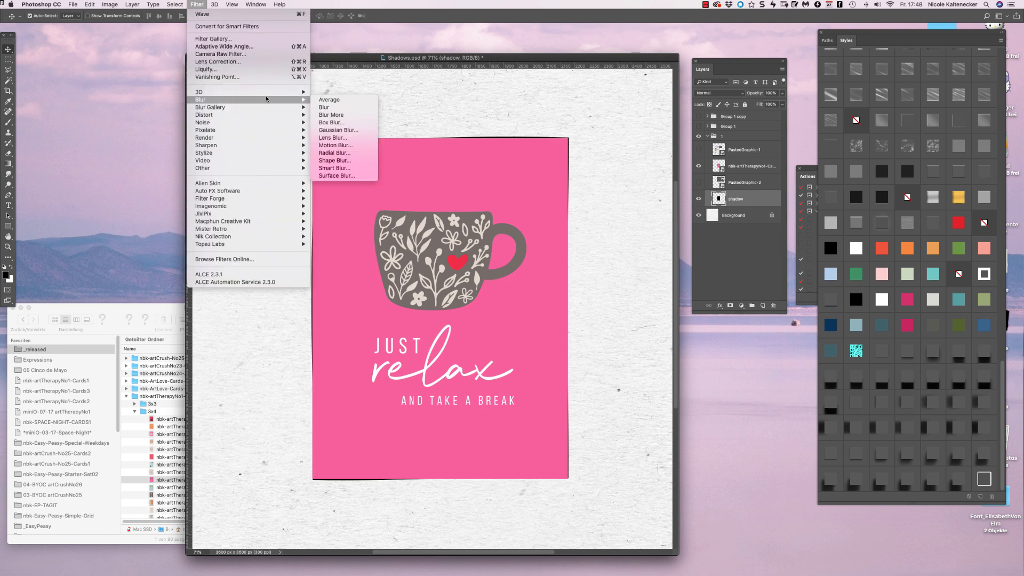
pyautogui.click(376, 130)
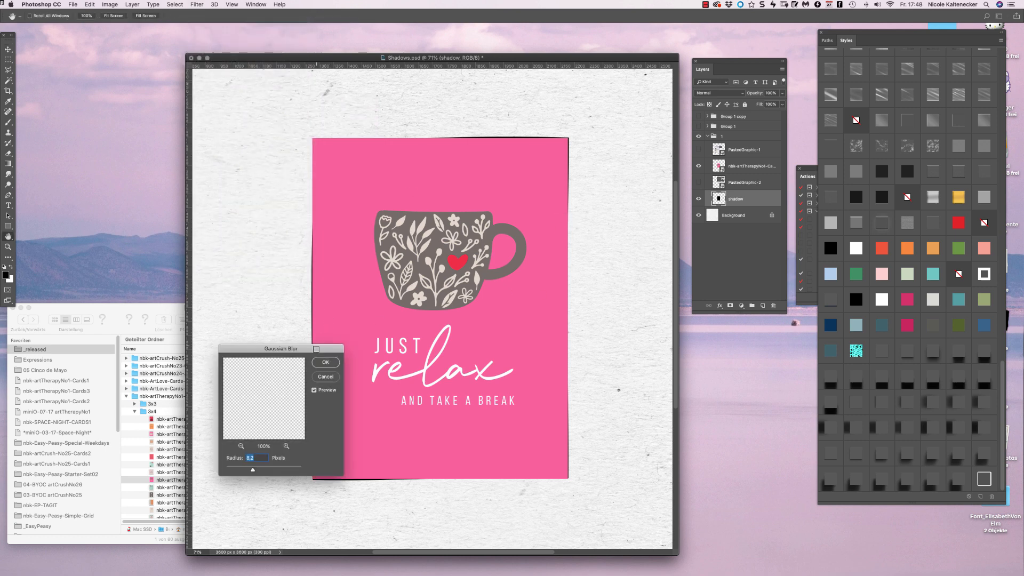
pyautogui.moveTo(281, 348); pyautogui.dragTo(462, 251)
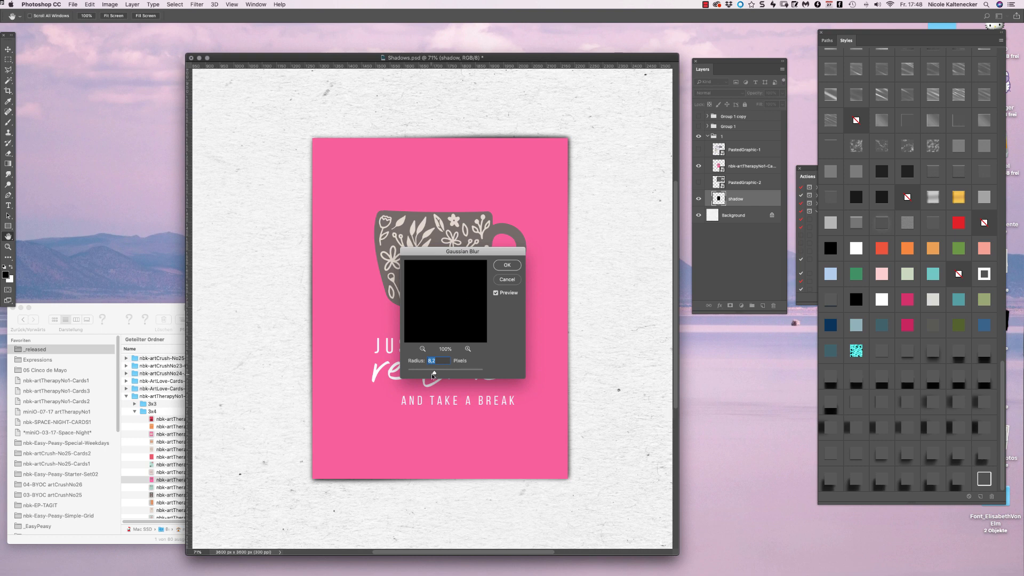
pyautogui.moveTo(434, 373); pyautogui.dragTo(426, 374)
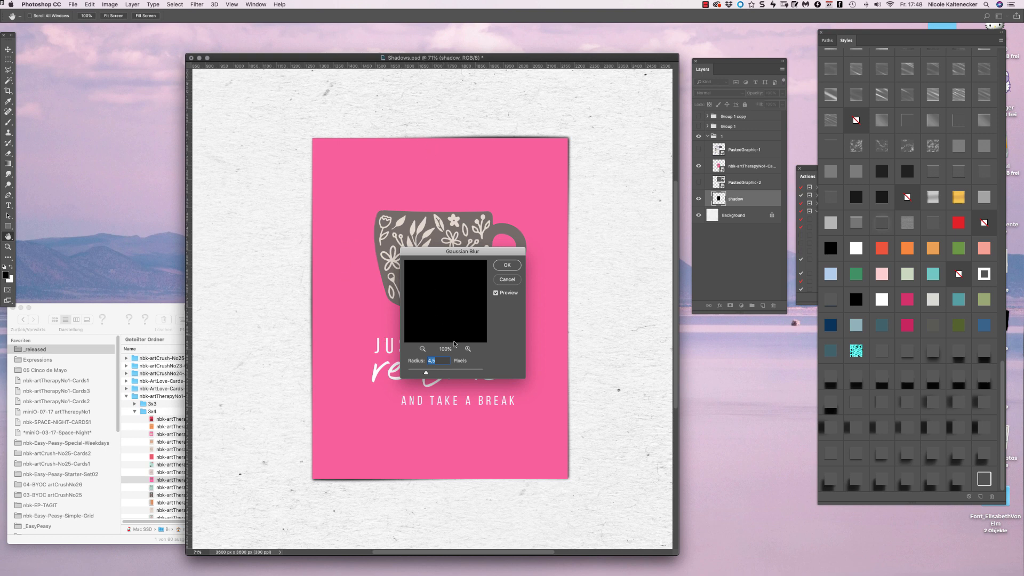
pyautogui.moveTo(426, 373); pyautogui.dragTo(421, 374)
pyautogui.moveTo(425, 372); pyautogui.dragTo(423, 373)
pyautogui.click(508, 265)
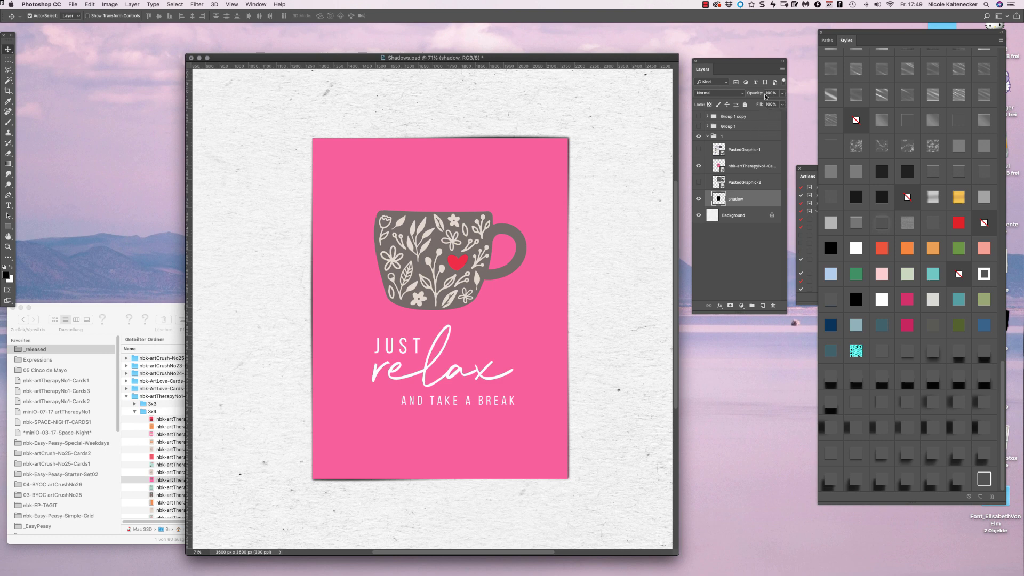
# Lower the shadow layer's opacity to 61% and enlarge the document window to fit the whole canvas with a margin.
pyautogui.click(783, 93)
pyautogui.moveTo(781, 103); pyautogui.dragTo(767, 105)
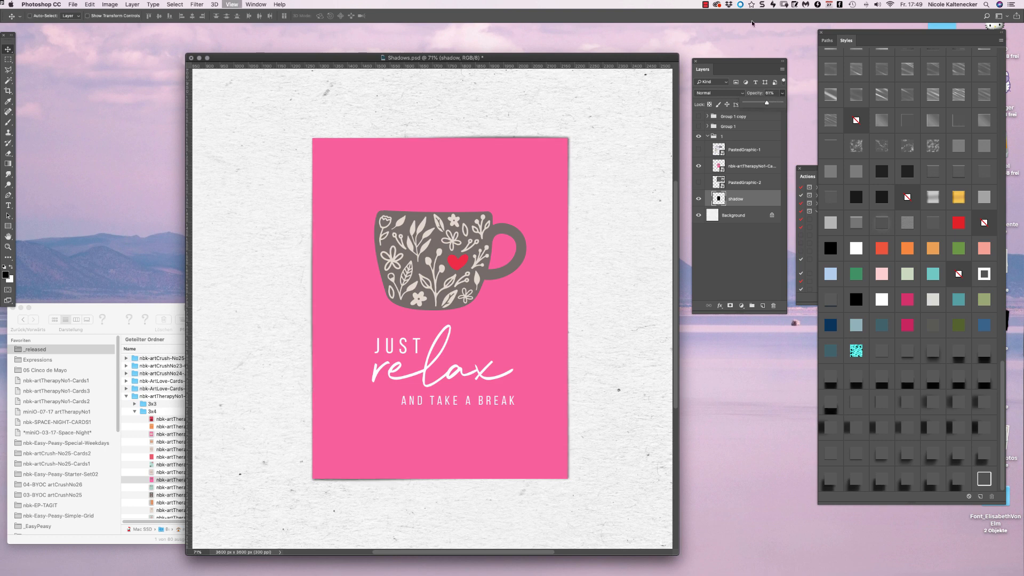
pyautogui.press('super+0')
pyautogui.press('super+minus')
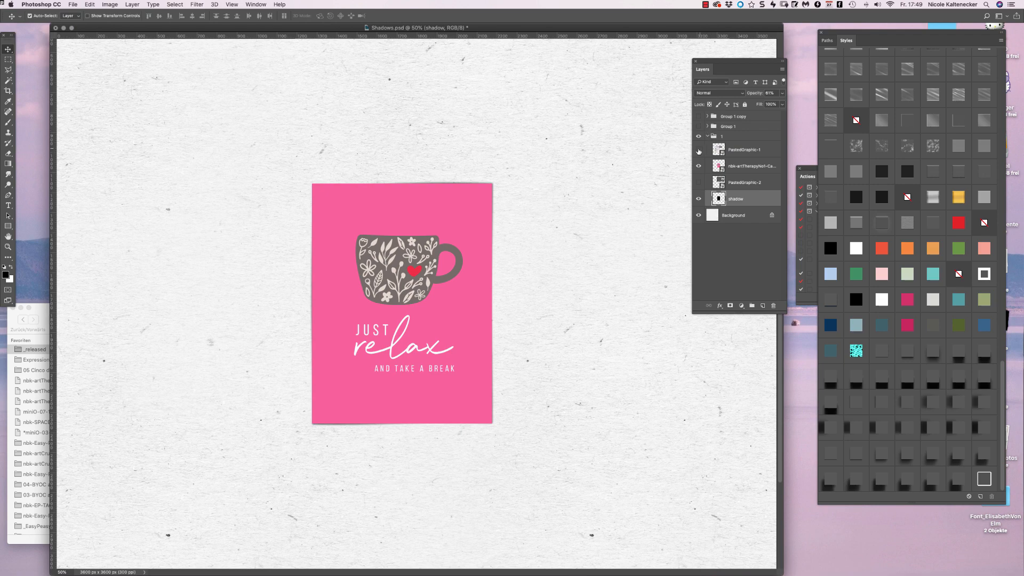
pyautogui.press('super')
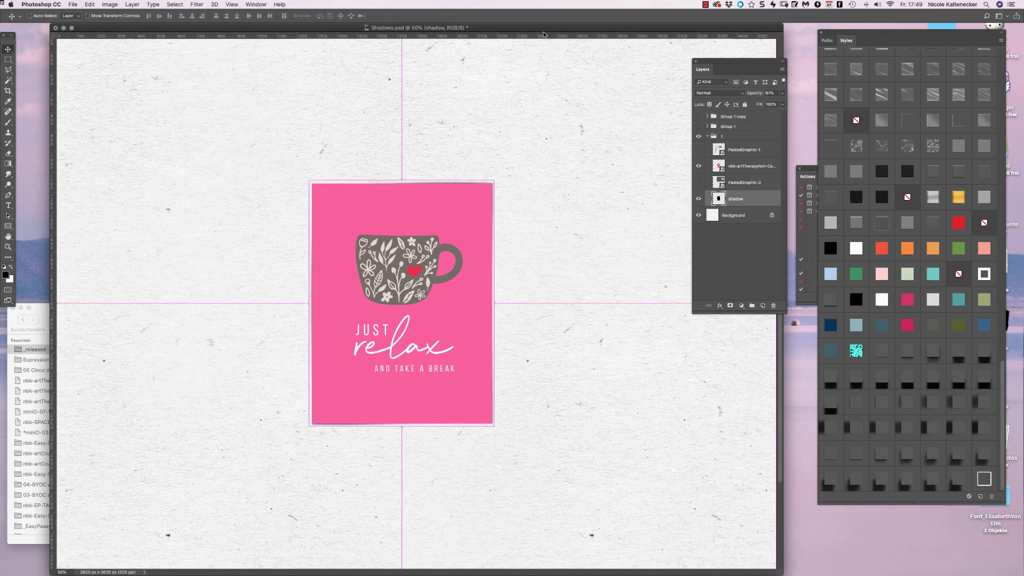
pyautogui.press('super+minus')
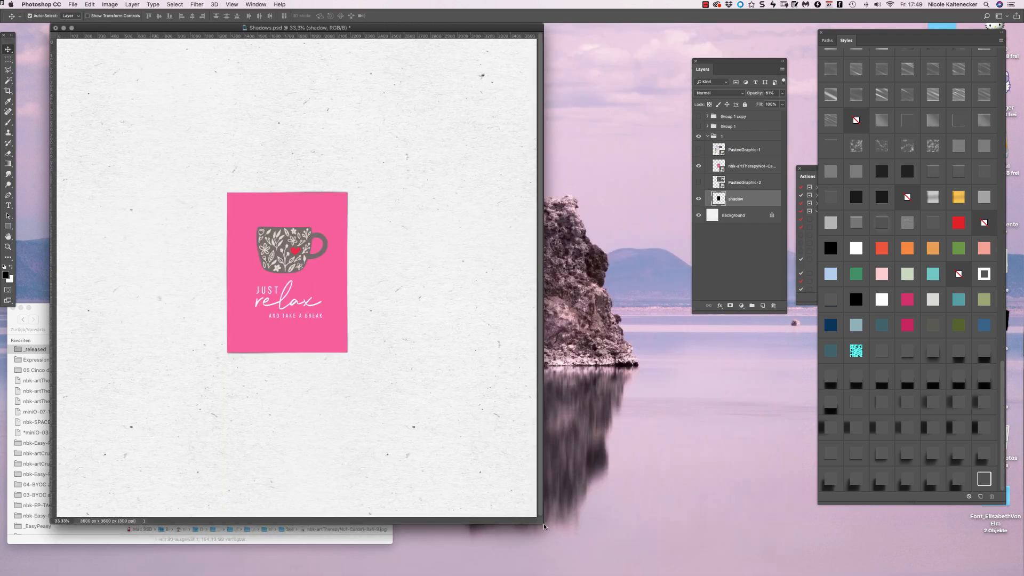
pyautogui.moveTo(543, 524); pyautogui.dragTo(659, 573)
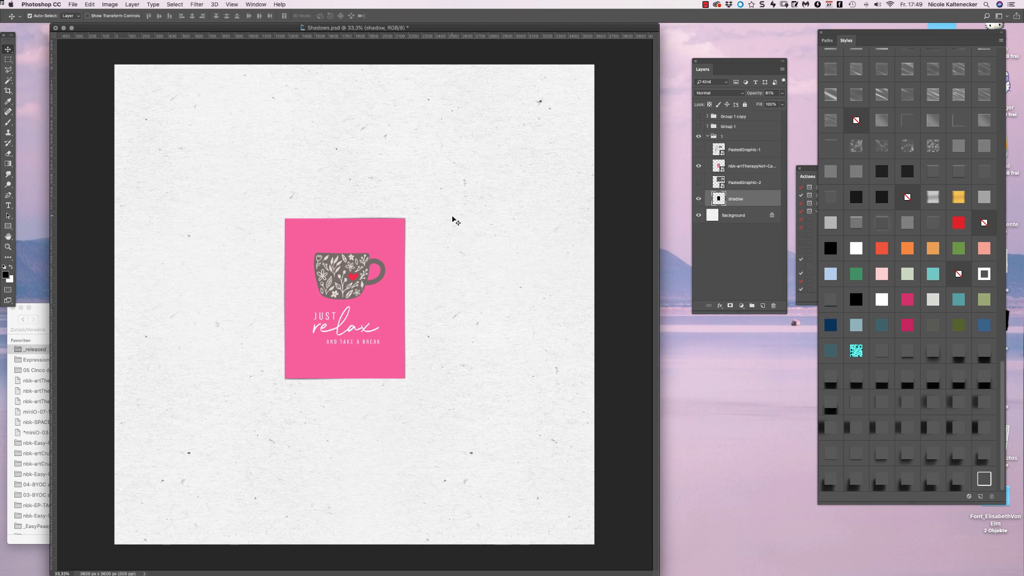
pyautogui.moveTo(511, 30)
pyautogui.mouseDown()
pyautogui.moveTo(538, 31)
pyautogui.moveTo(521, 33)
pyautogui.mouseUp()
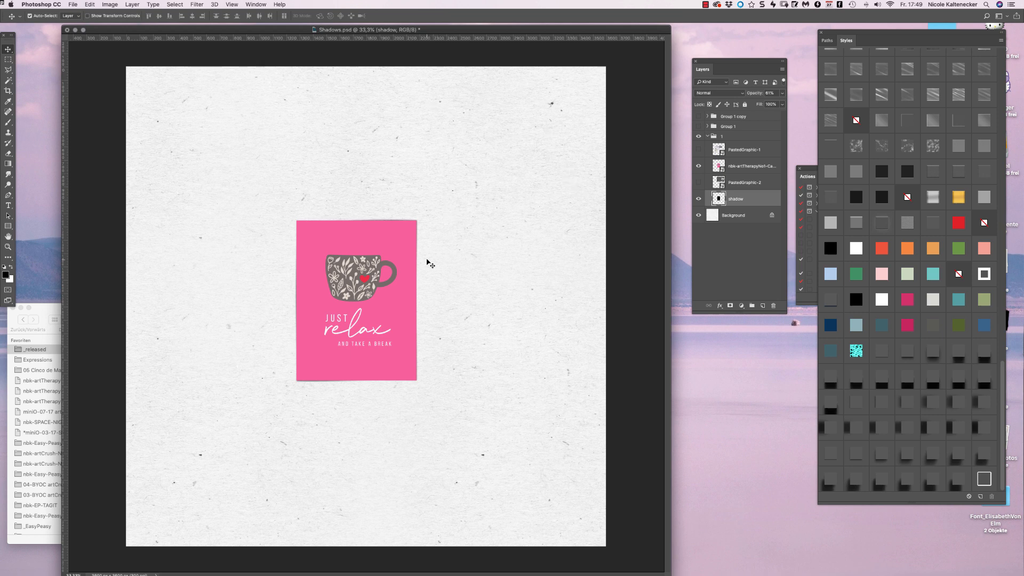
# Hide the pink card layer and show the PastedGraphic-2 image of the Wave settings above the shadow.
pyautogui.moveTo(441, 239); pyautogui.dragTo(353, 316)
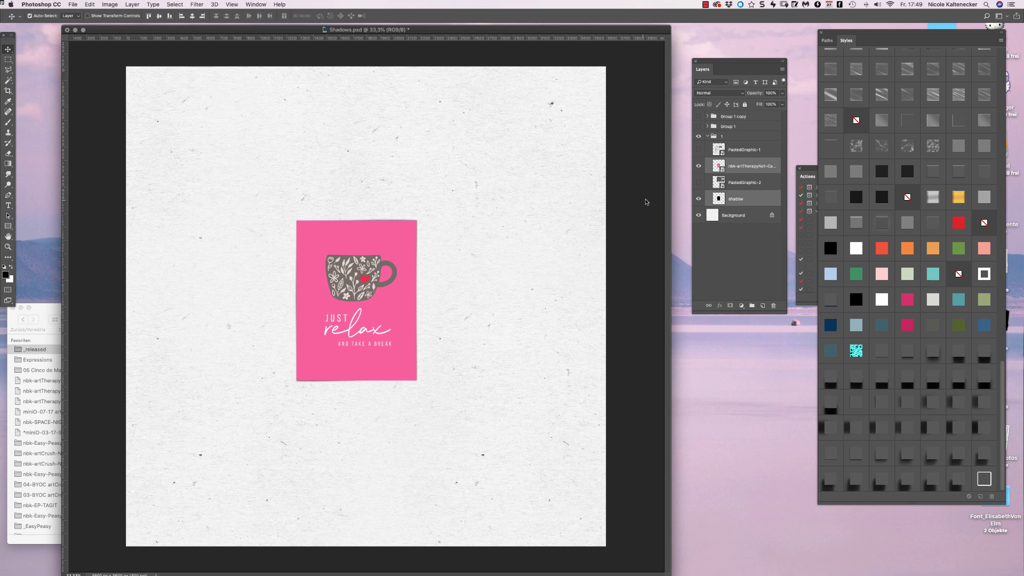
pyautogui.click(698, 166)
pyautogui.click(698, 182)
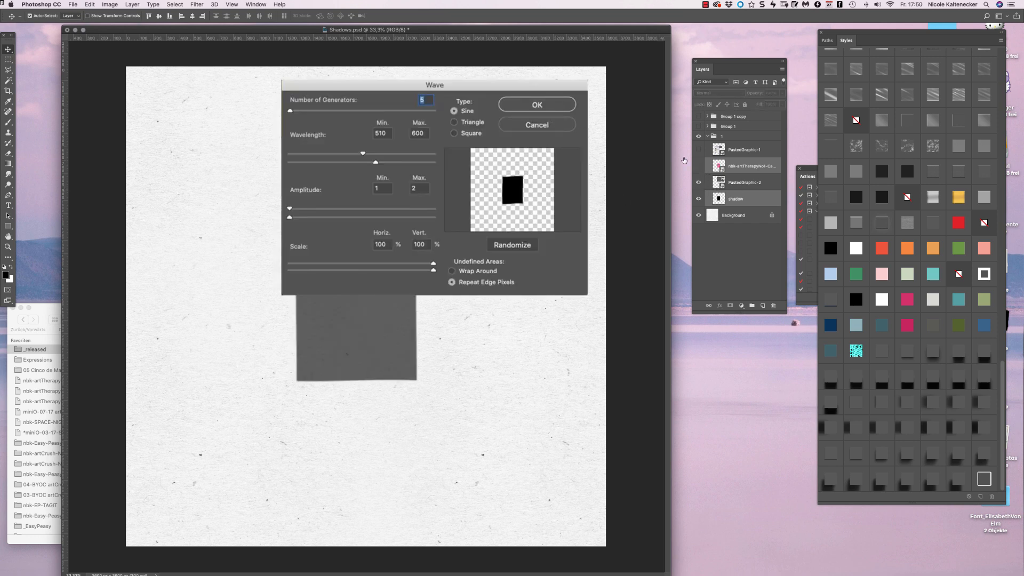
pyautogui.click(699, 182)
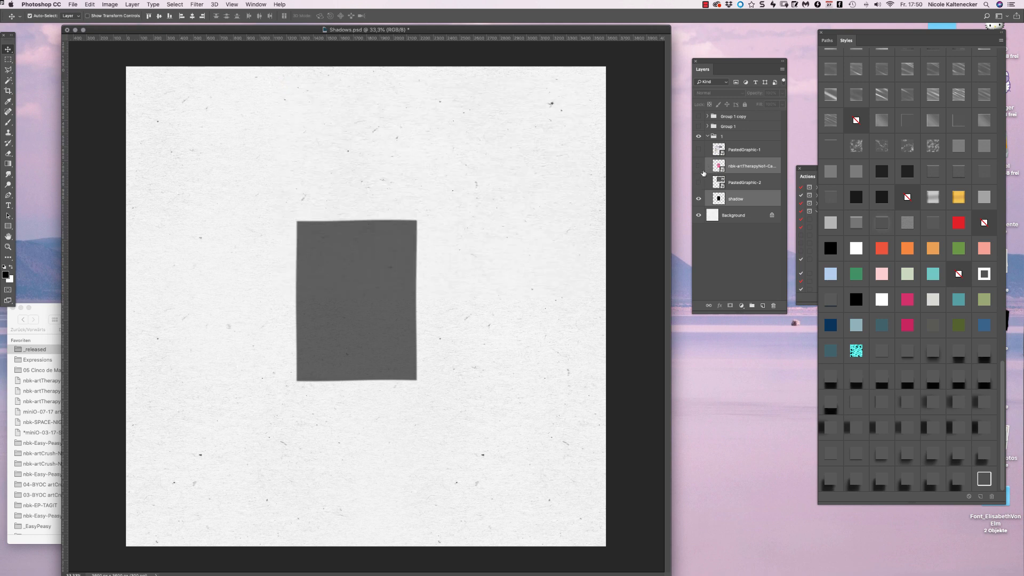
pyautogui.click(699, 182)
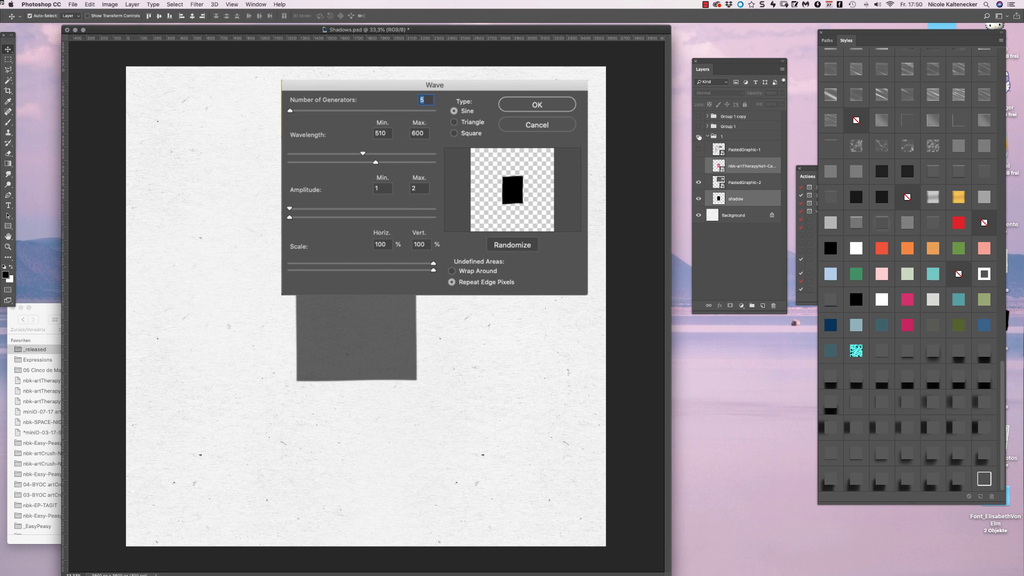
# Hide and collapse layer group 1, leaving only the paper background on the canvas.
pyautogui.click(699, 137)
pyautogui.click(707, 136)
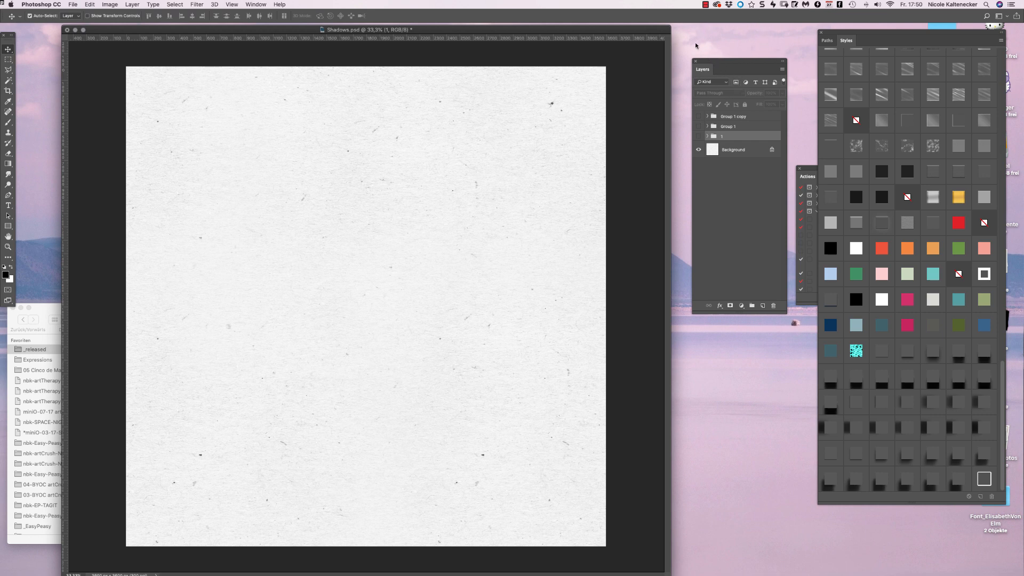
pyautogui.click(706, 4)
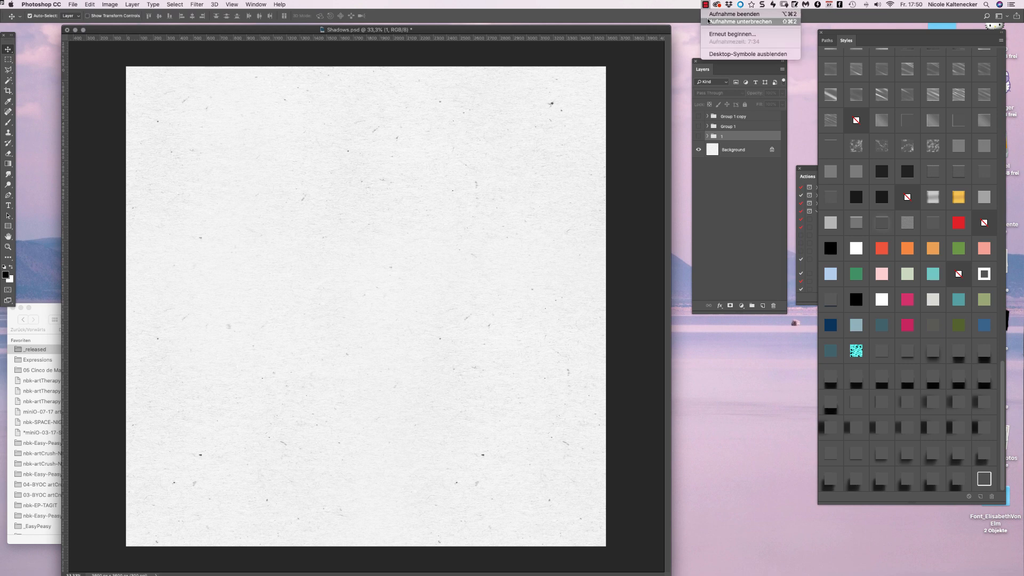